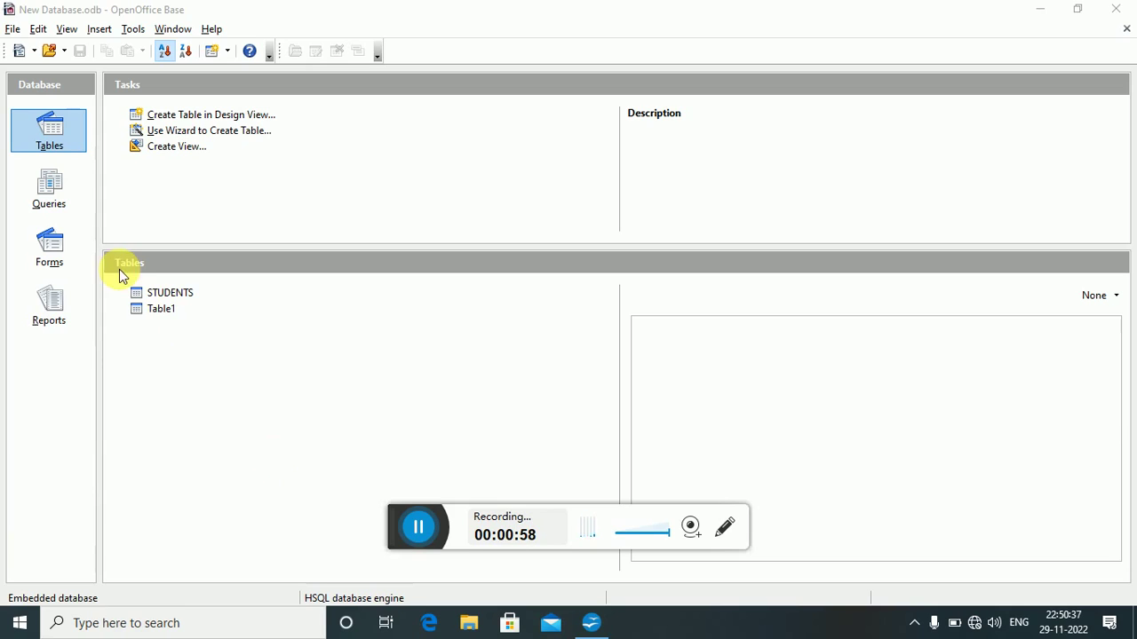
Open the STUDENTS table to review its fields and records, and close it again.
{"action": "double_click", "coordinate": [171, 294]}
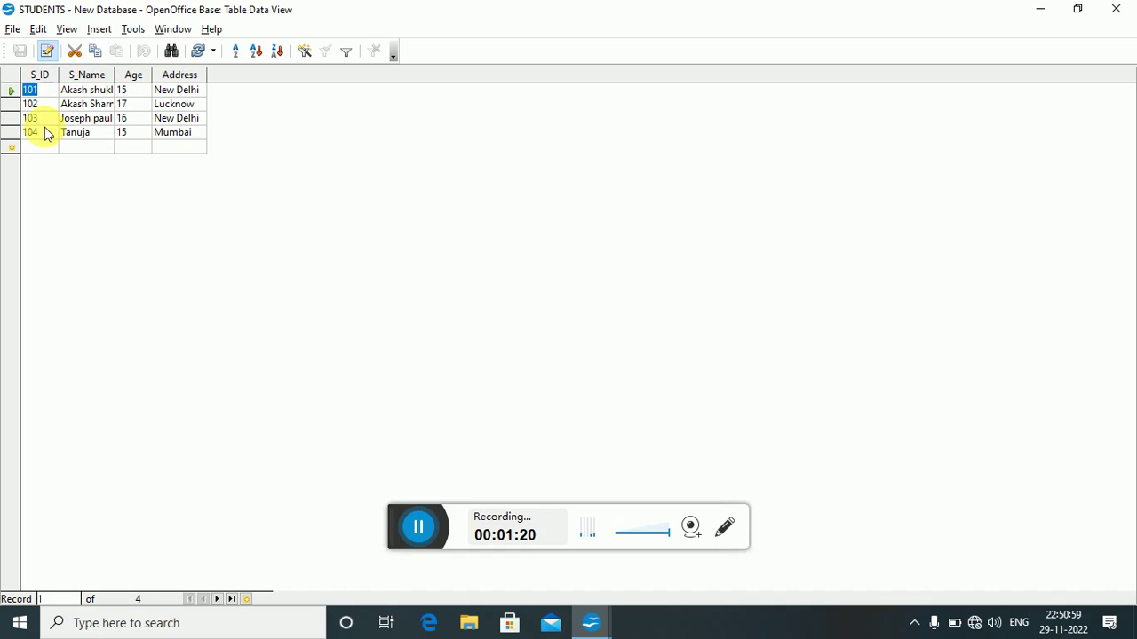
{"action": "left_click", "coordinate": [13, 32]}
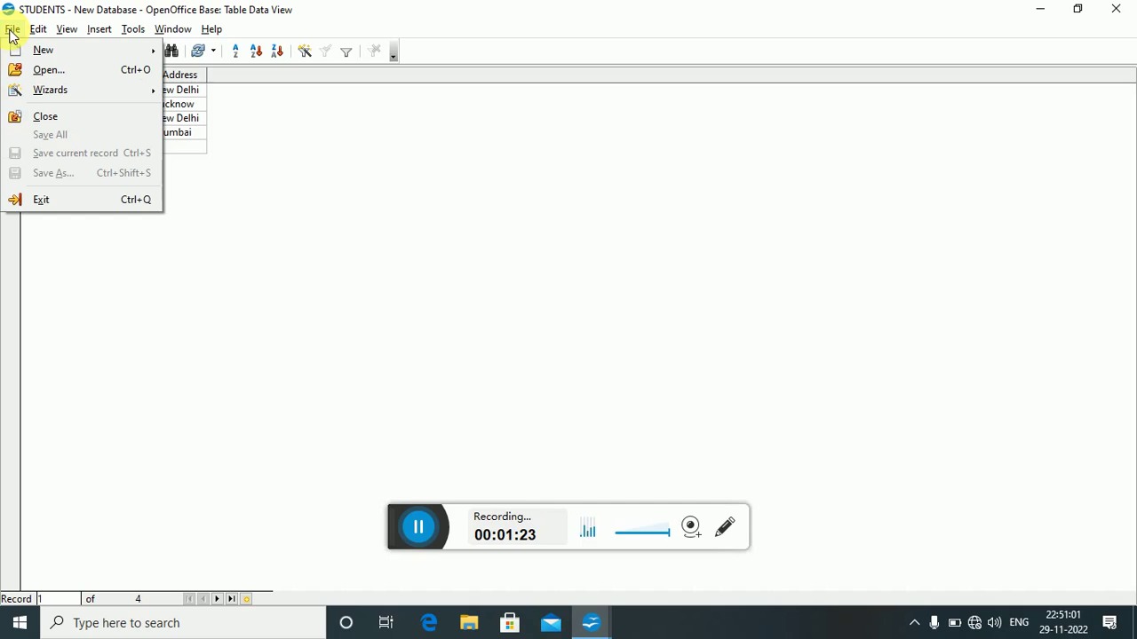
{"action": "left_click", "coordinate": [44, 121]}
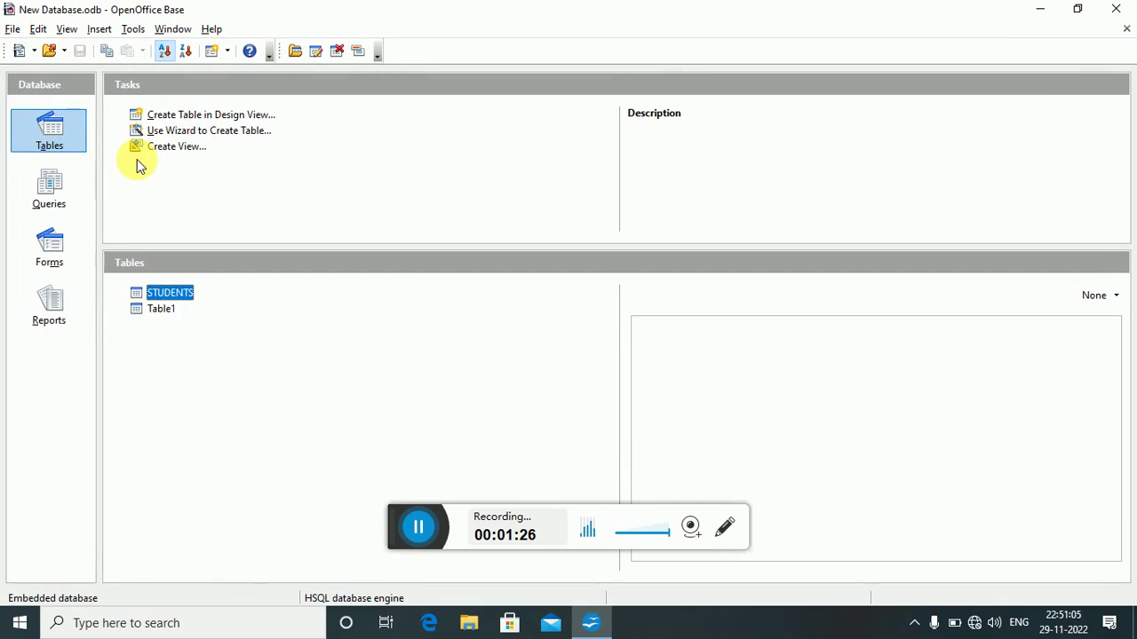
Execute the command SELECT * FROM STUDENTS; as a direct SQL statement on the database and close the dialog.
{"action": "left_click", "coordinate": [133, 29]}
{"action": "left_click", "coordinate": [149, 96]}
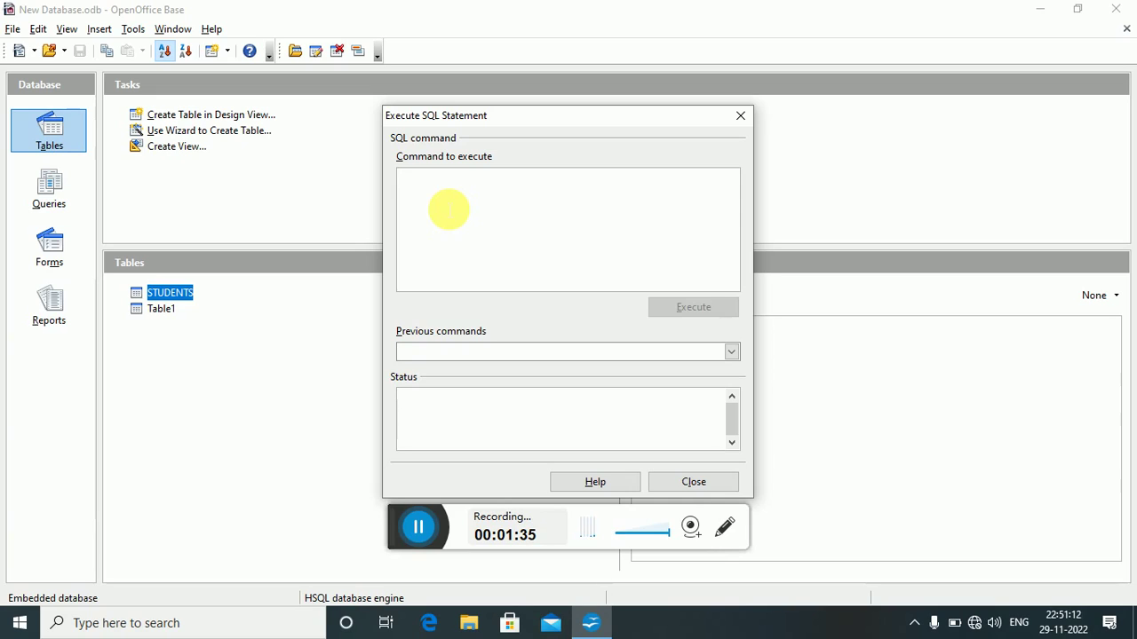
{"action": "type", "text": "s"}
{"action": "key", "text": "BackSpace"}
{"action": "type", "text": "SE"}
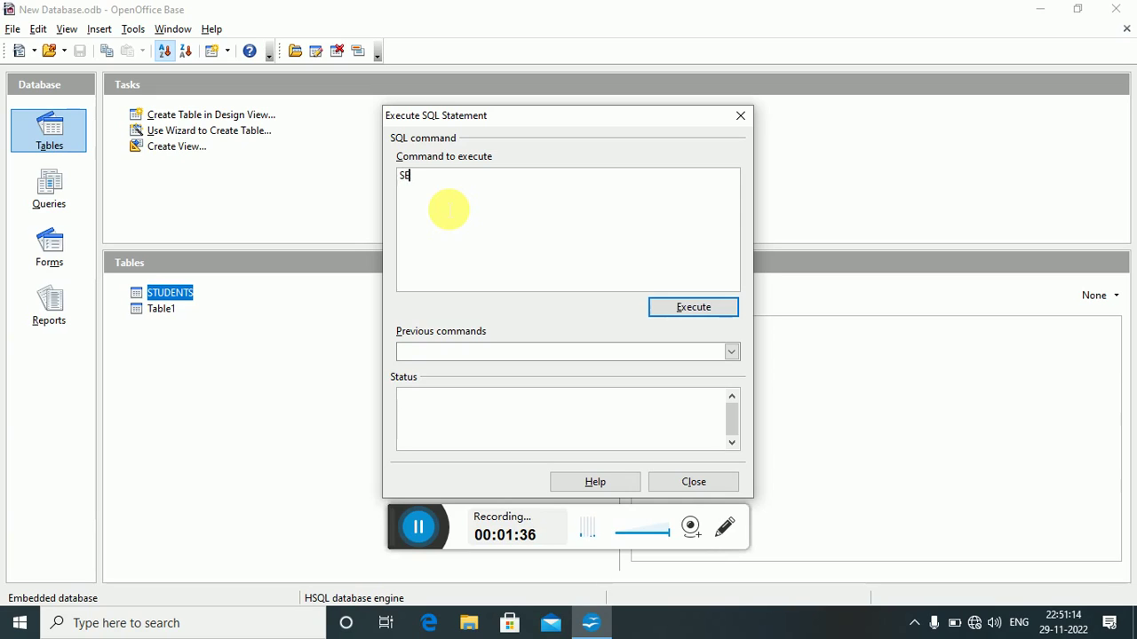
{"action": "type", "text": "LECT *"}
{"action": "key", "text": "Return"}
{"action": "type", "text": "FROM"}
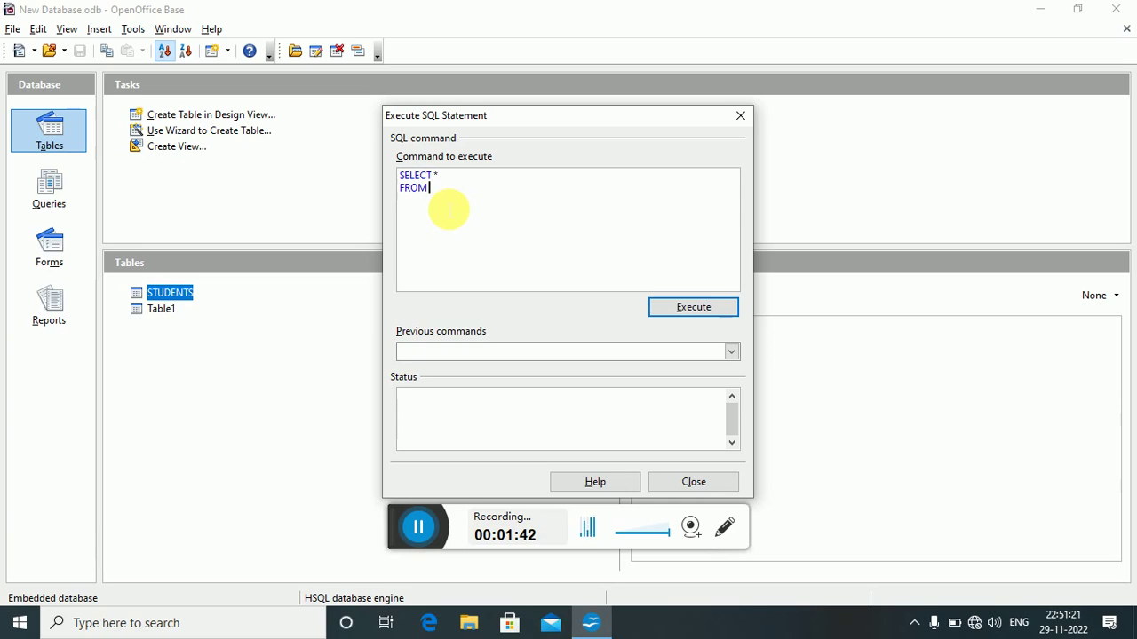
{"action": "type", "text": " STUDENTS;"}
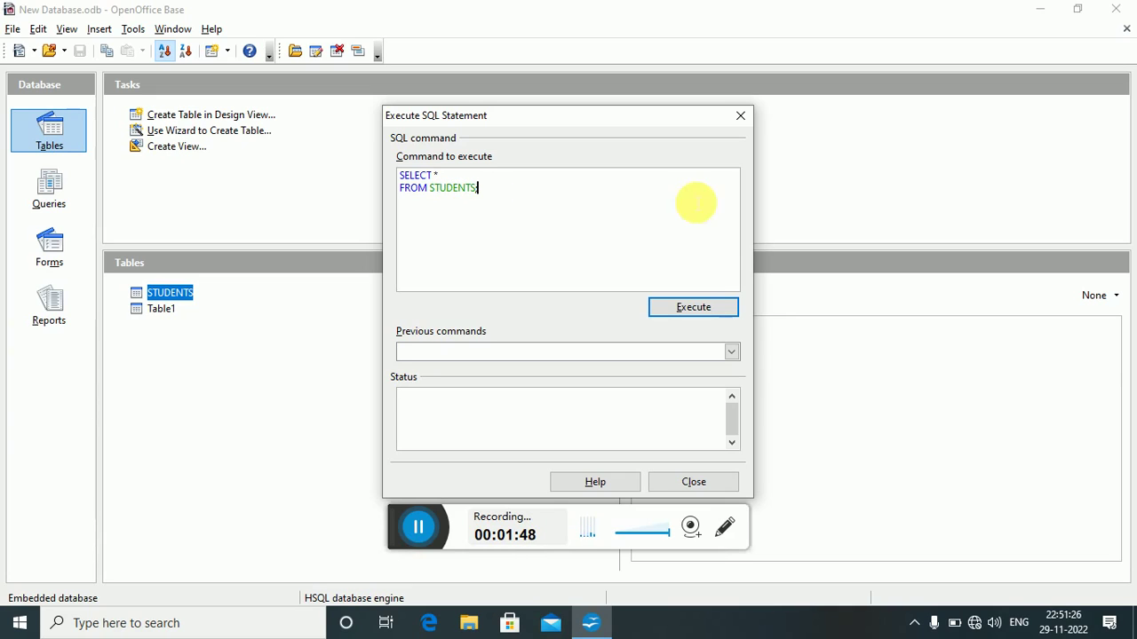
{"action": "left_click", "coordinate": [672, 309]}
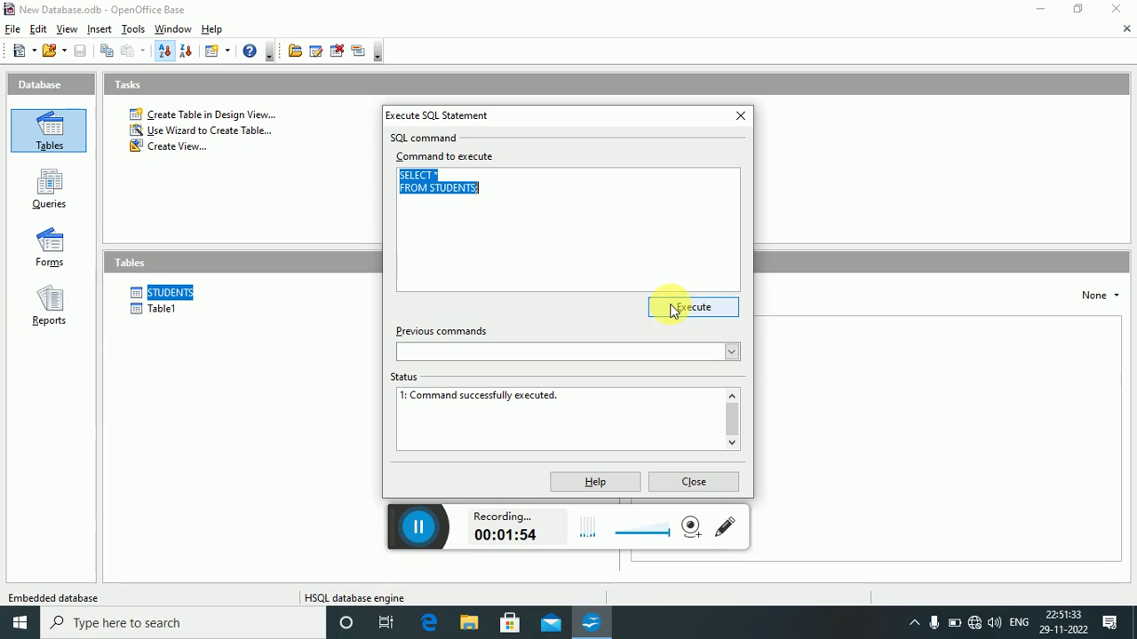
{"action": "left_click", "coordinate": [739, 116]}
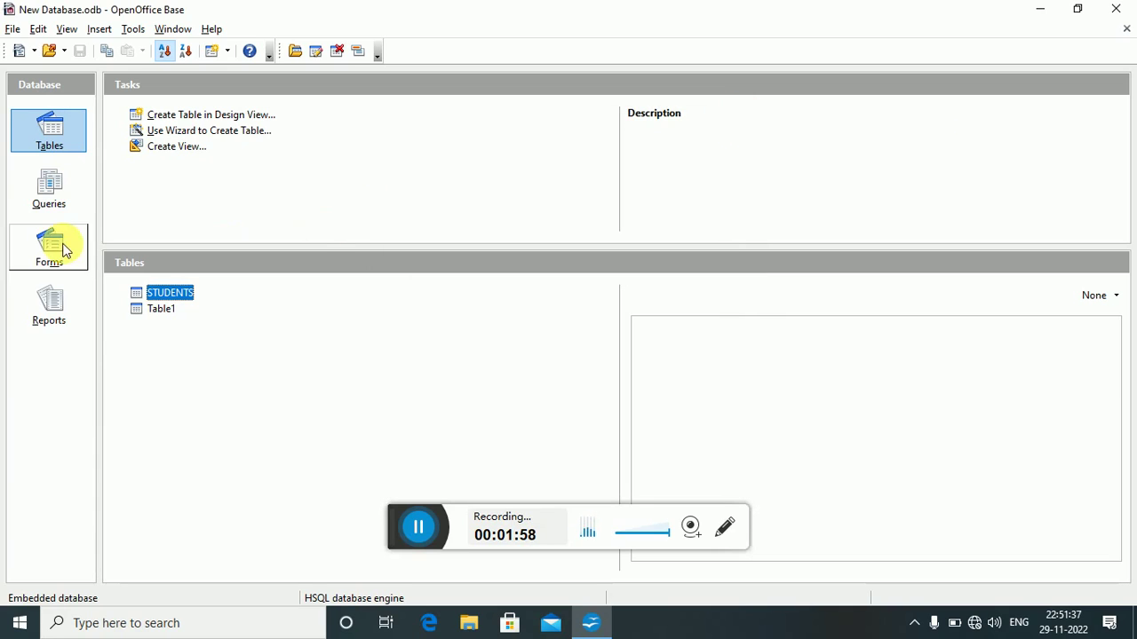
Create a query in SQL view containing SELECT * FROM STUDENTS; and run it.
{"action": "left_click", "coordinate": [56, 191]}
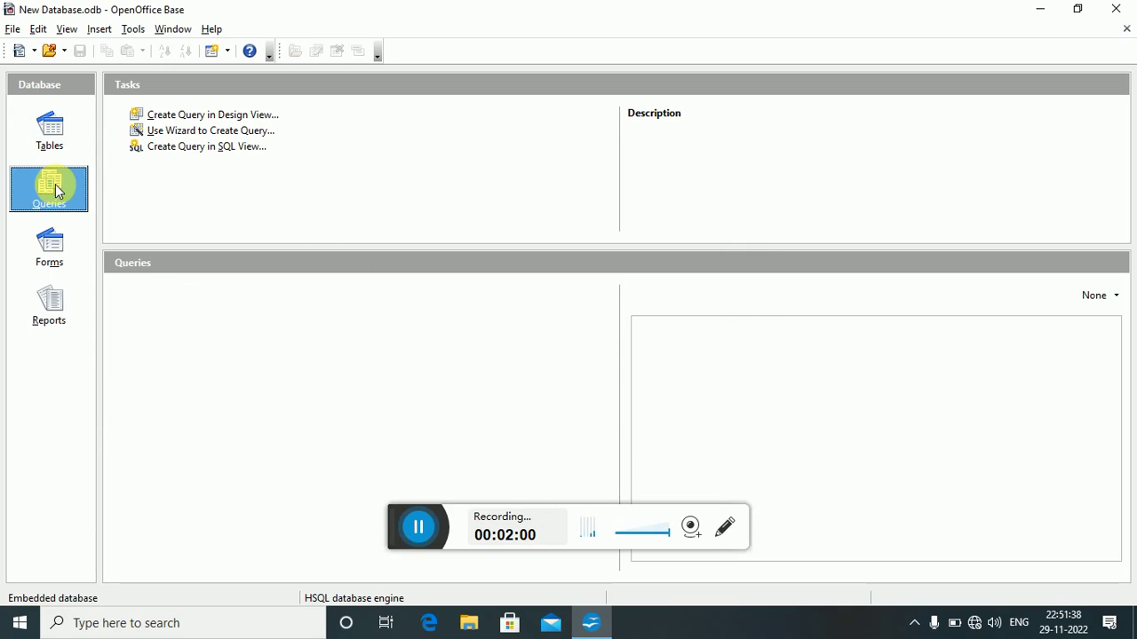
{"action": "left_click", "coordinate": [164, 148]}
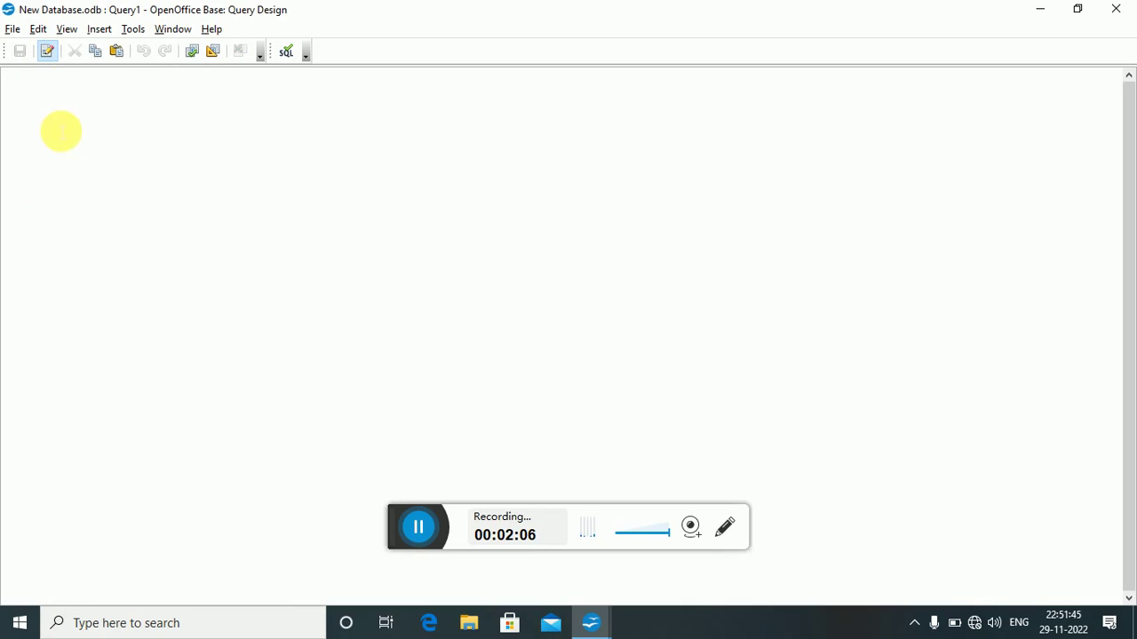
{"action": "left_click", "coordinate": [61, 130]}
{"action": "type", "text": "SELECT "}
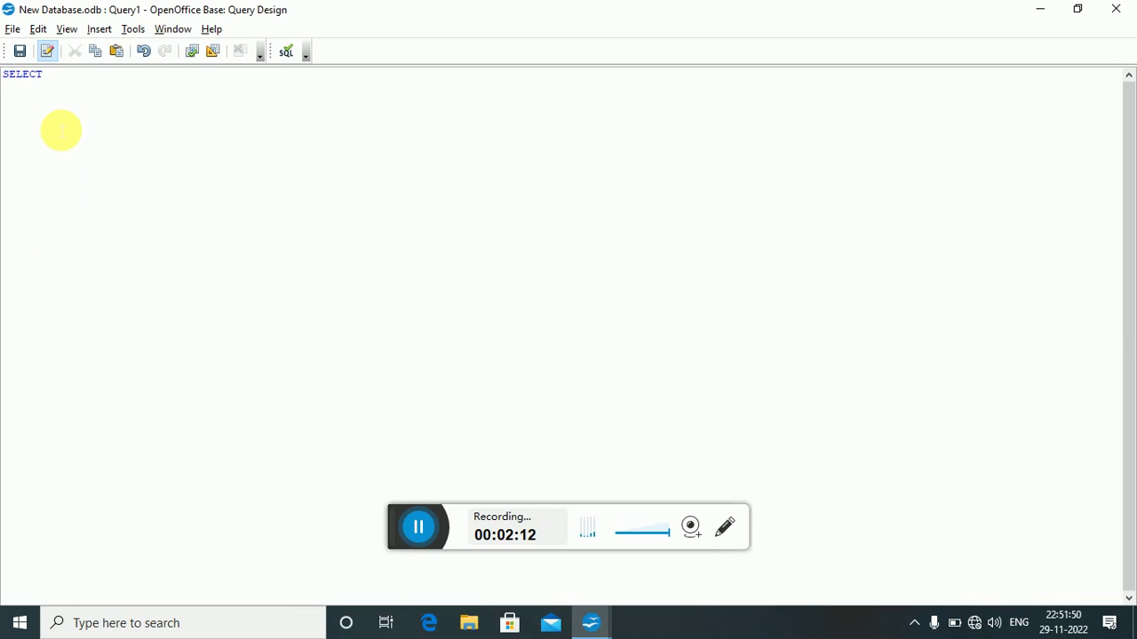
{"action": "type", "text": "* FROM STUDENTS;"}
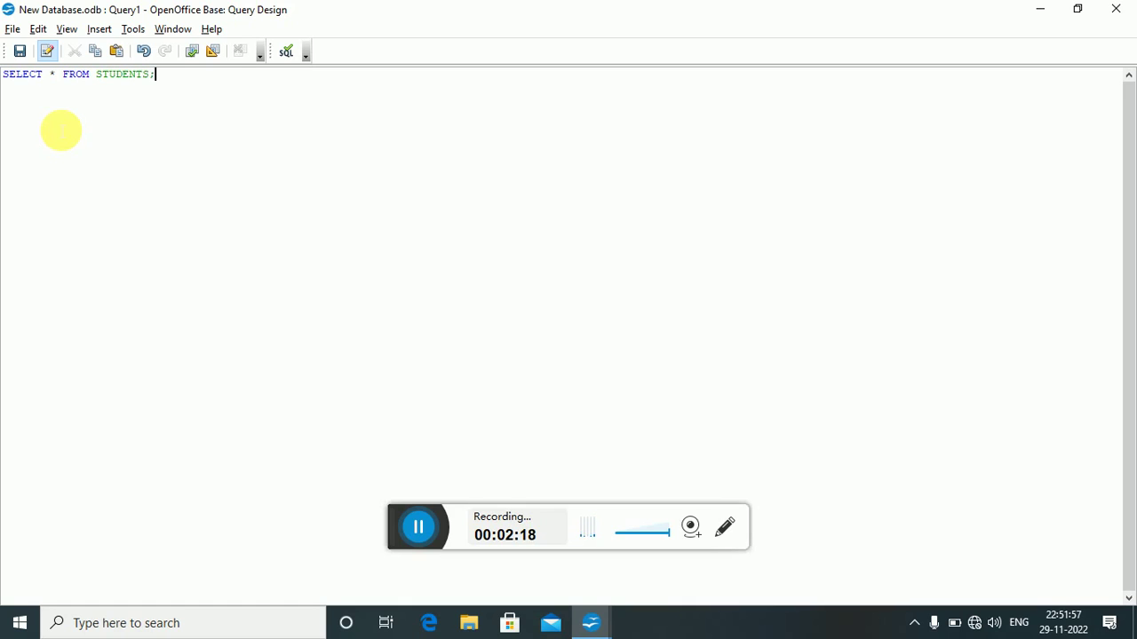
{"action": "left_click", "coordinate": [36, 32]}
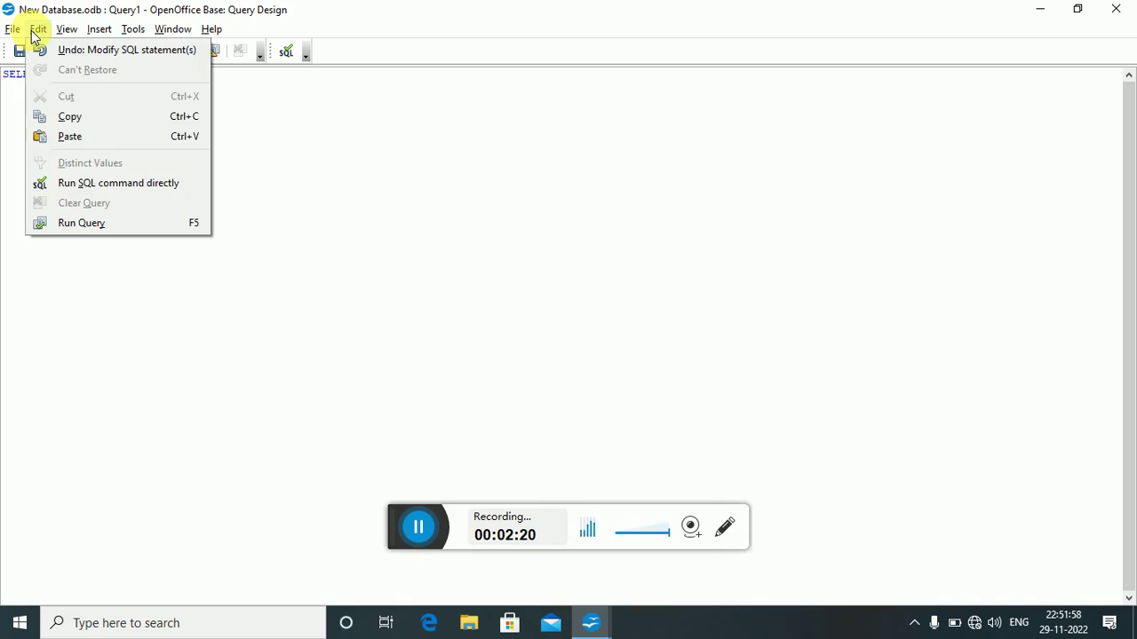
{"action": "left_click", "coordinate": [71, 225]}
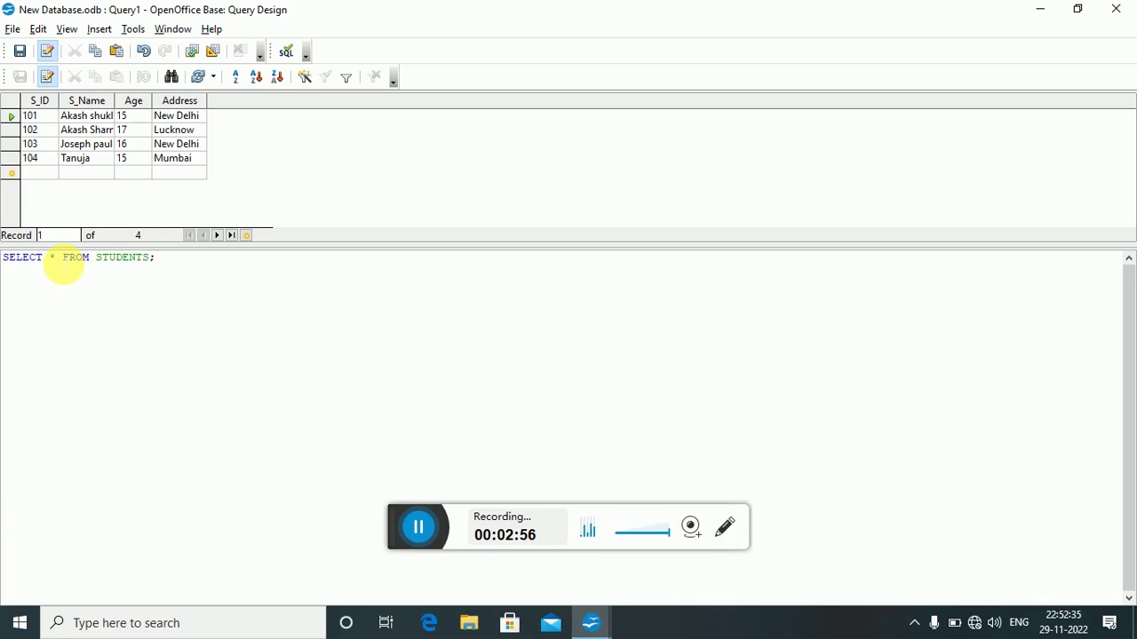
Replace the asterisk in the query with the columns S_ID,S_NAME and try to run it.
{"action": "key", "text": "BackSpace"}
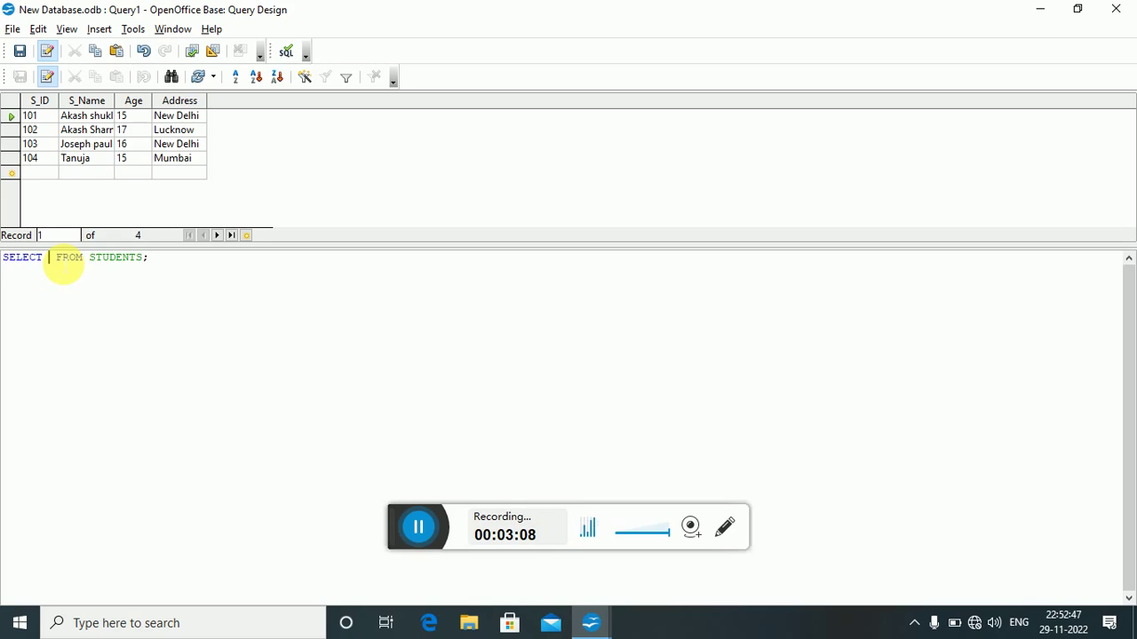
{"action": "type", "text": "S_ID,"}
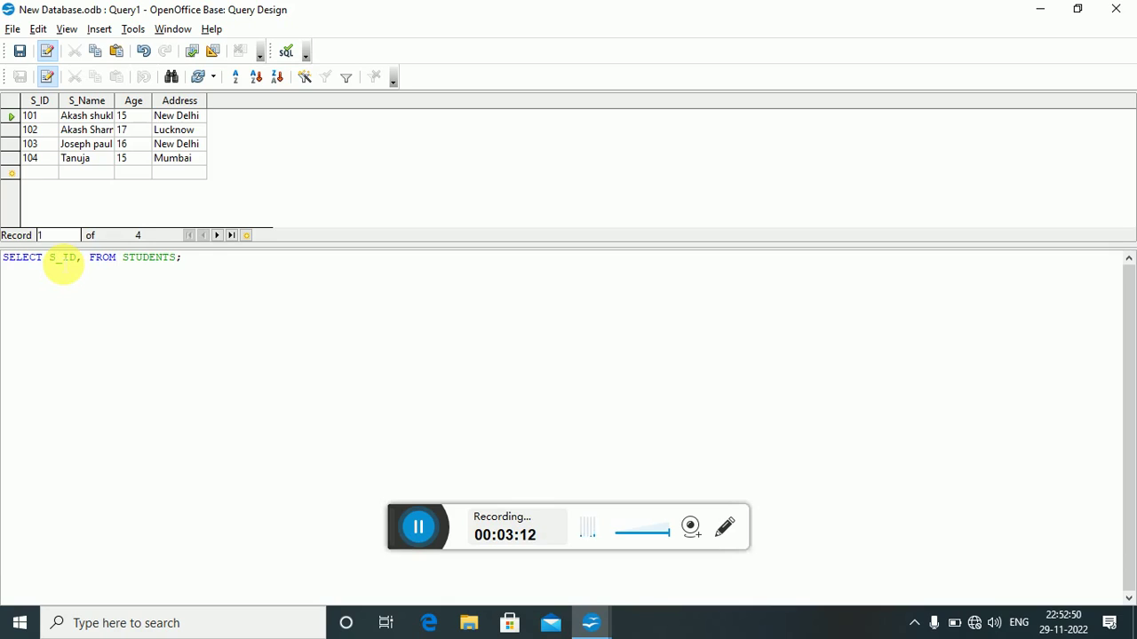
{"action": "type", "text": "S_"}
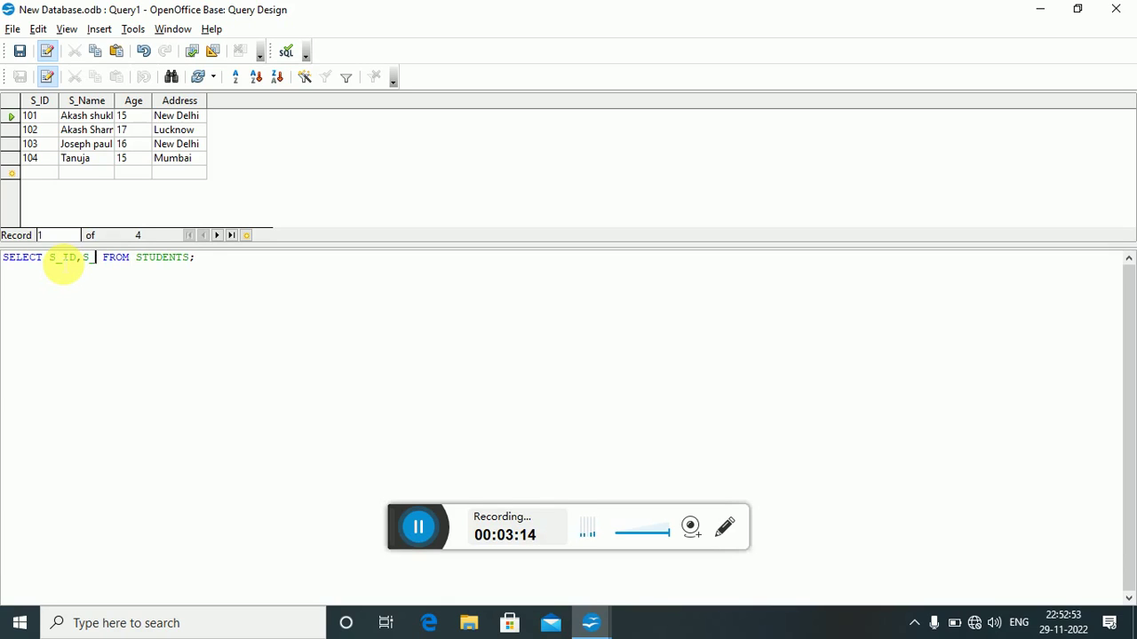
{"action": "type", "text": "NAME"}
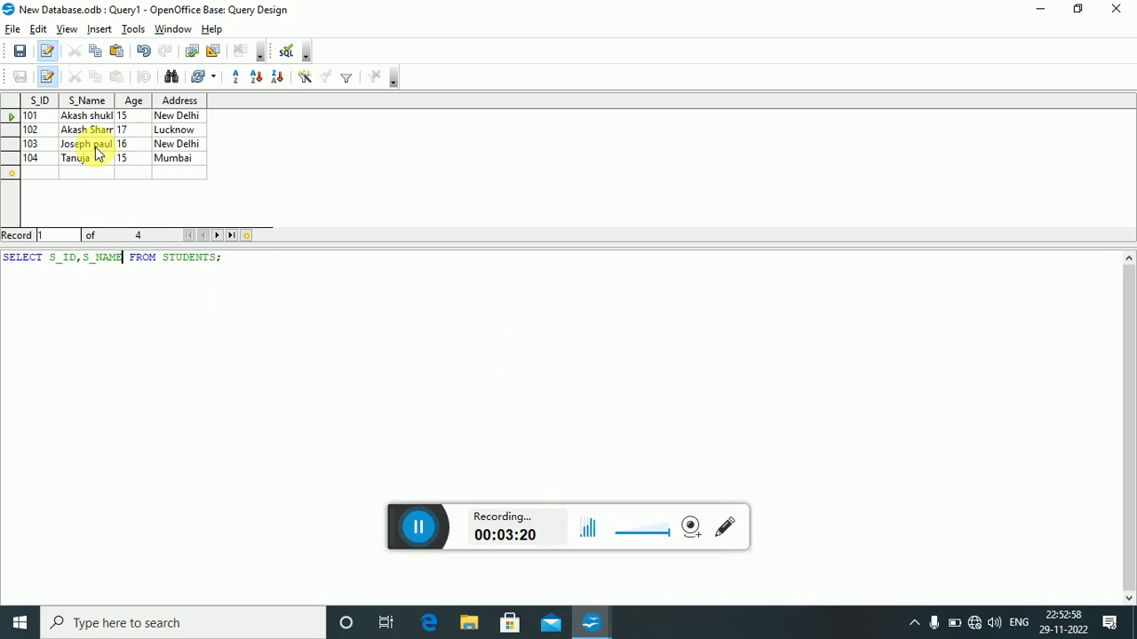
{"action": "left_click", "coordinate": [38, 29]}
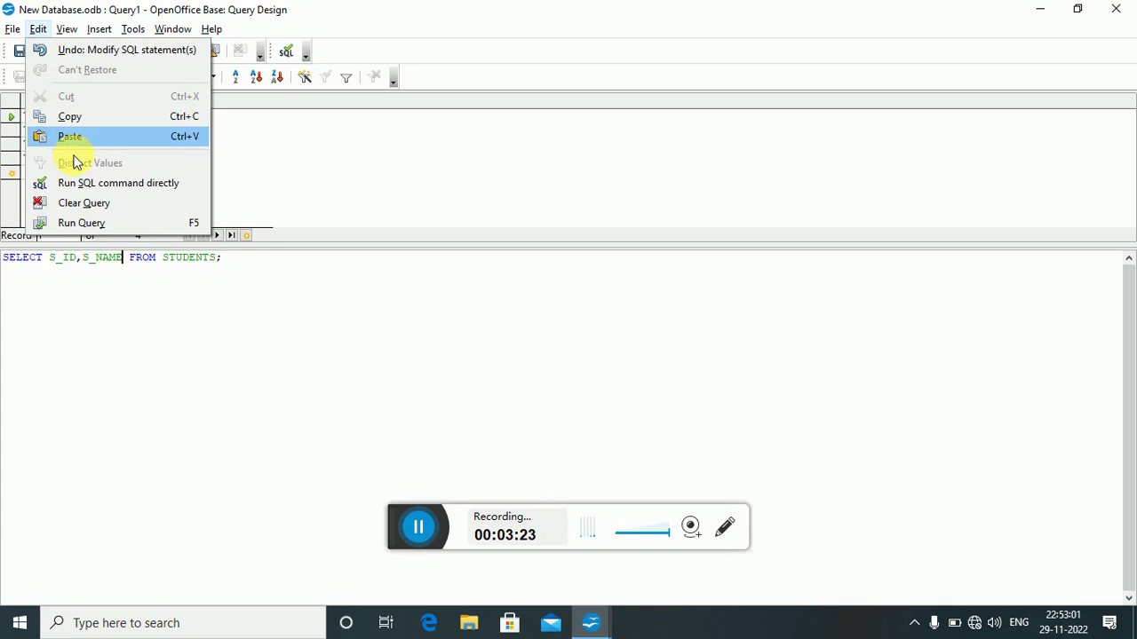
{"action": "left_click", "coordinate": [91, 224]}
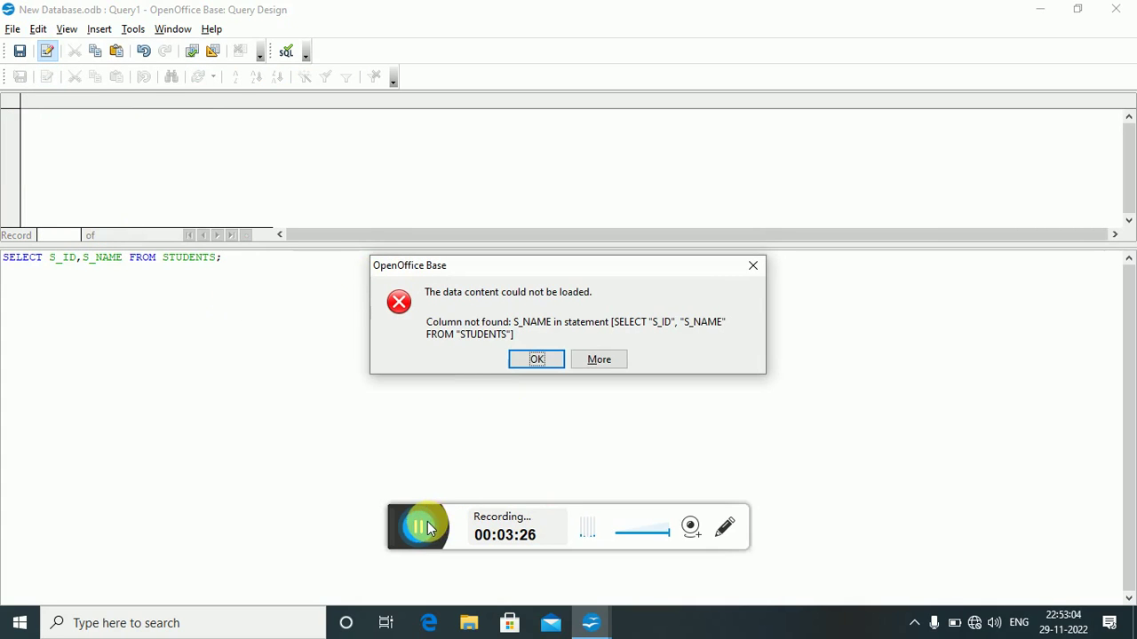
{"action": "left_click", "coordinate": [427, 527]}
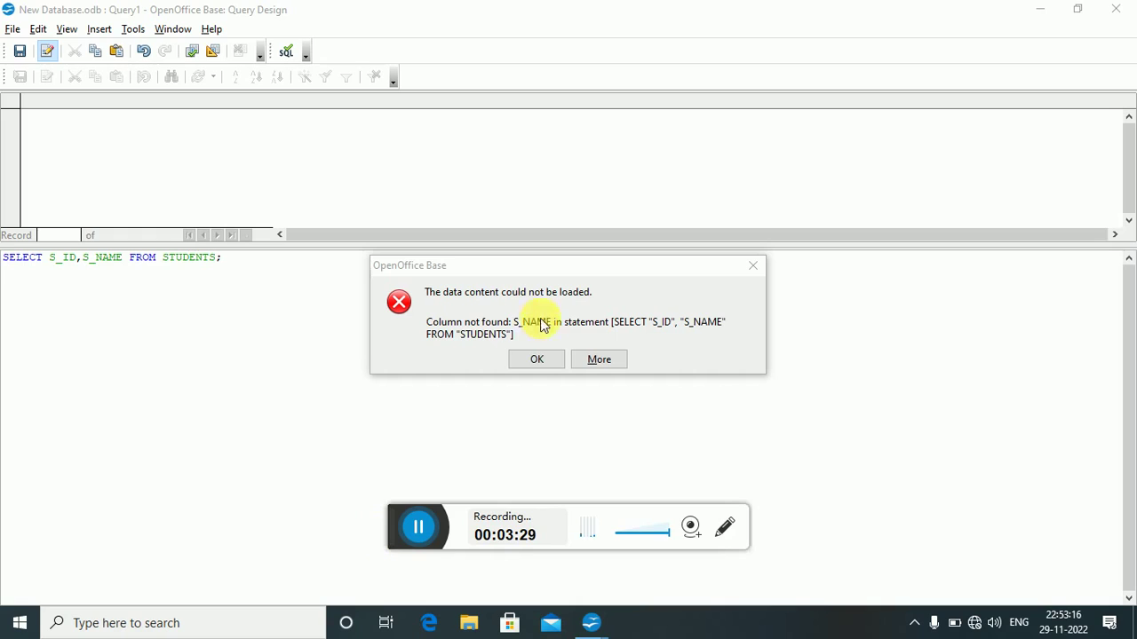
{"action": "left_click", "coordinate": [537, 357]}
{"action": "left_click", "coordinate": [542, 360]}
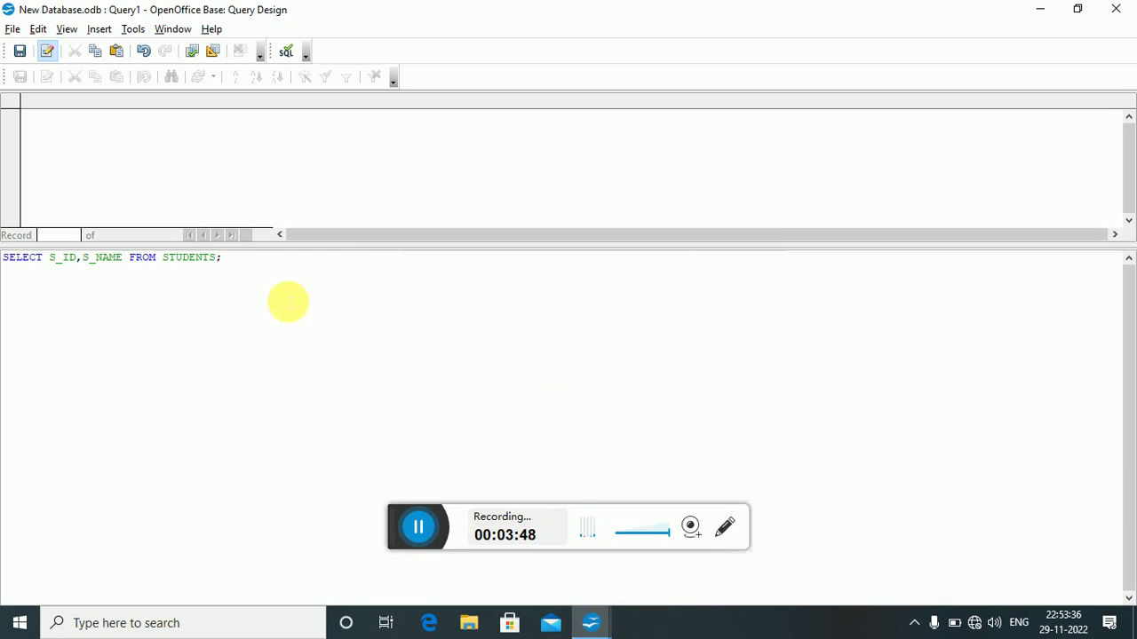
Correct the capitalization of the second column to S_Name and run the query.
{"action": "left_click", "coordinate": [117, 275]}
{"action": "key", "text": "BackSpace"}
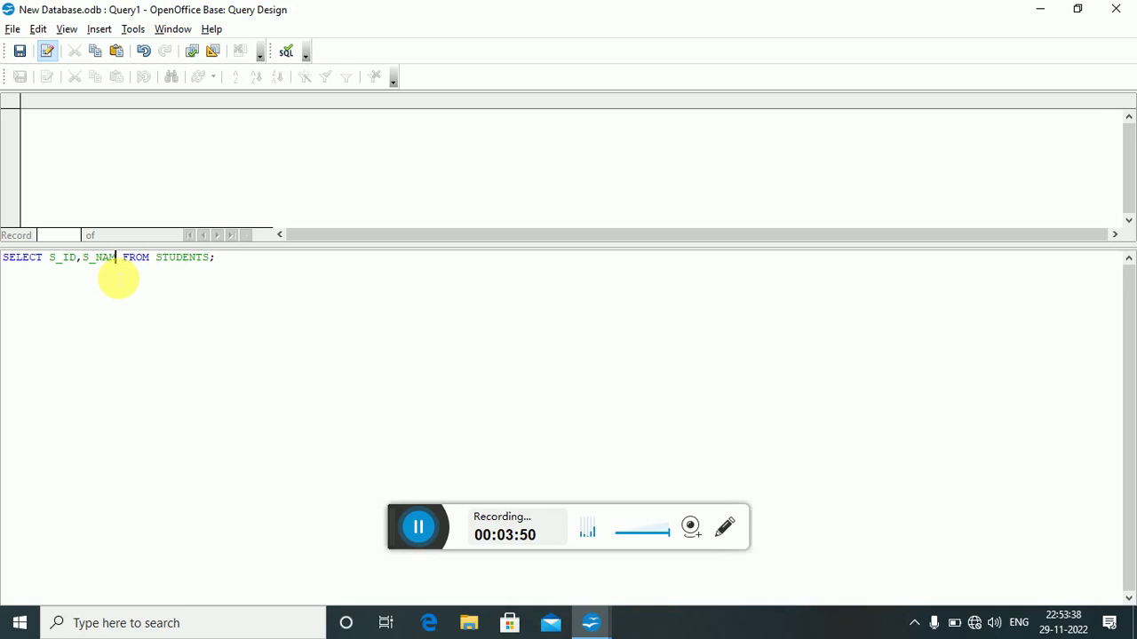
{"action": "key", "text": "BackSpace"}
{"action": "key", "text": "BackSpace"}
{"action": "type", "text": "ame"}
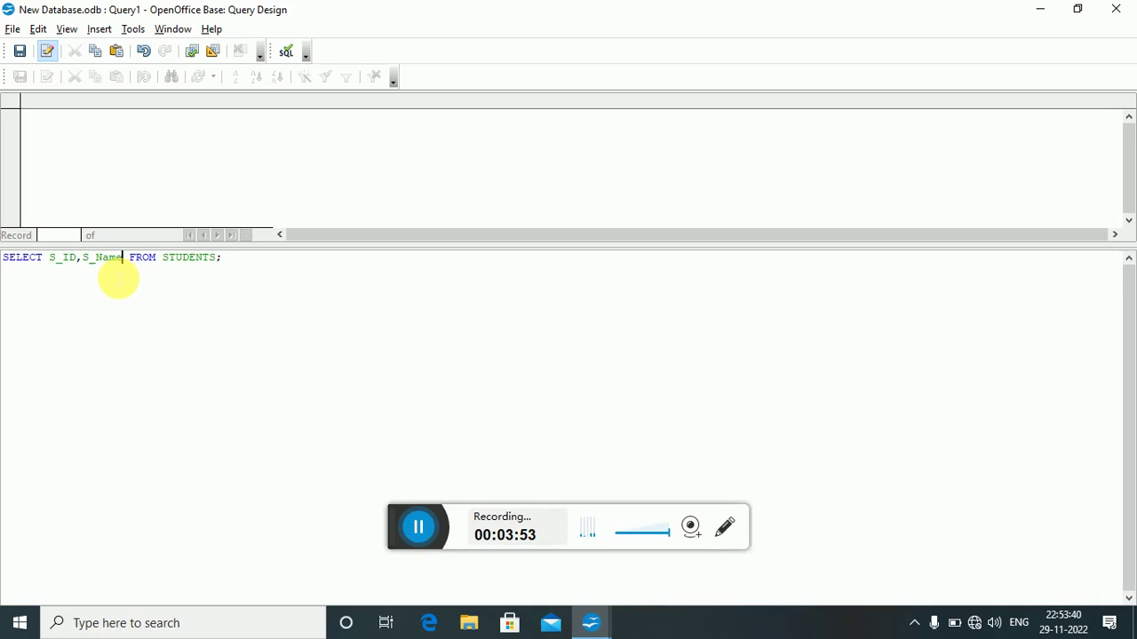
{"action": "left_click", "coordinate": [37, 30]}
{"action": "left_click", "coordinate": [92, 223]}
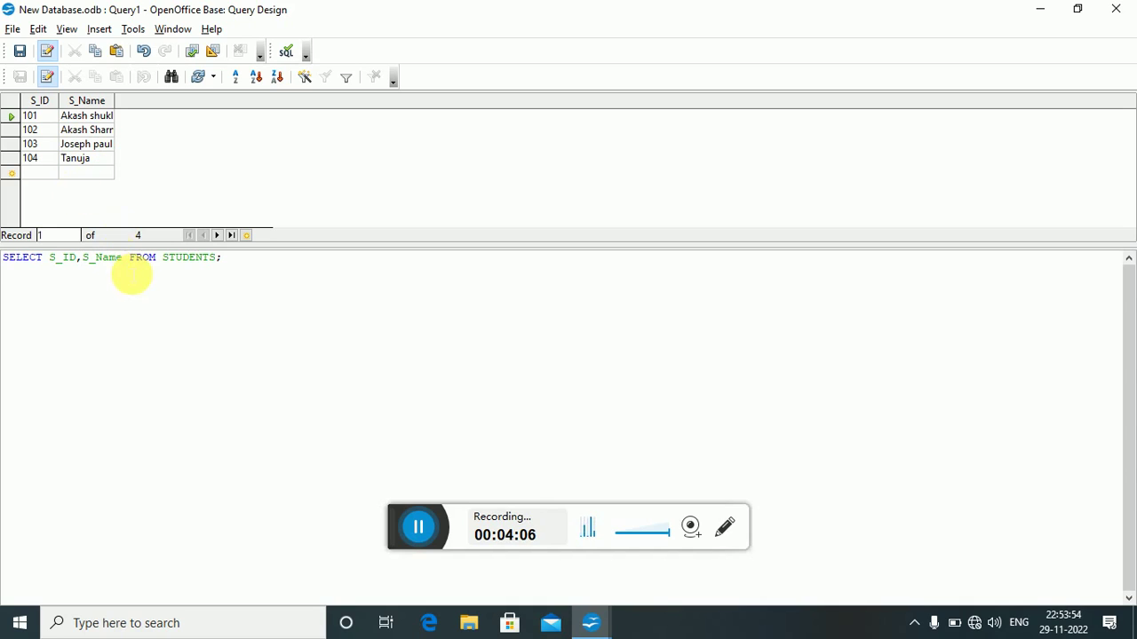
Add the Age column after S_Name in the SELECT list and run the query.
{"action": "type", "text": ","}
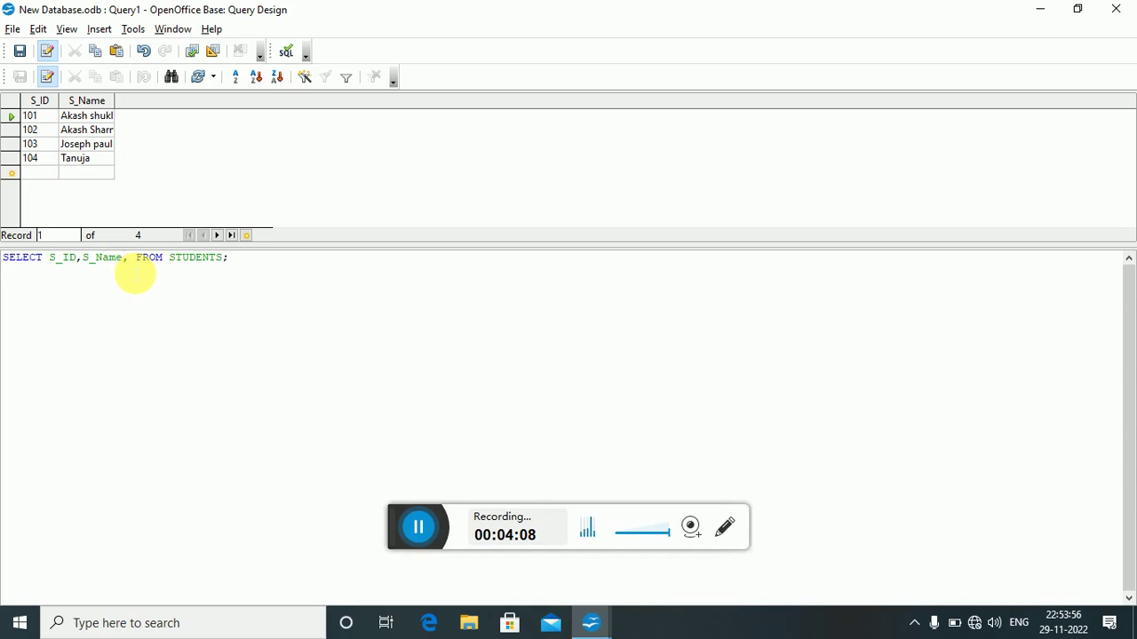
{"action": "type", "text": "A"}
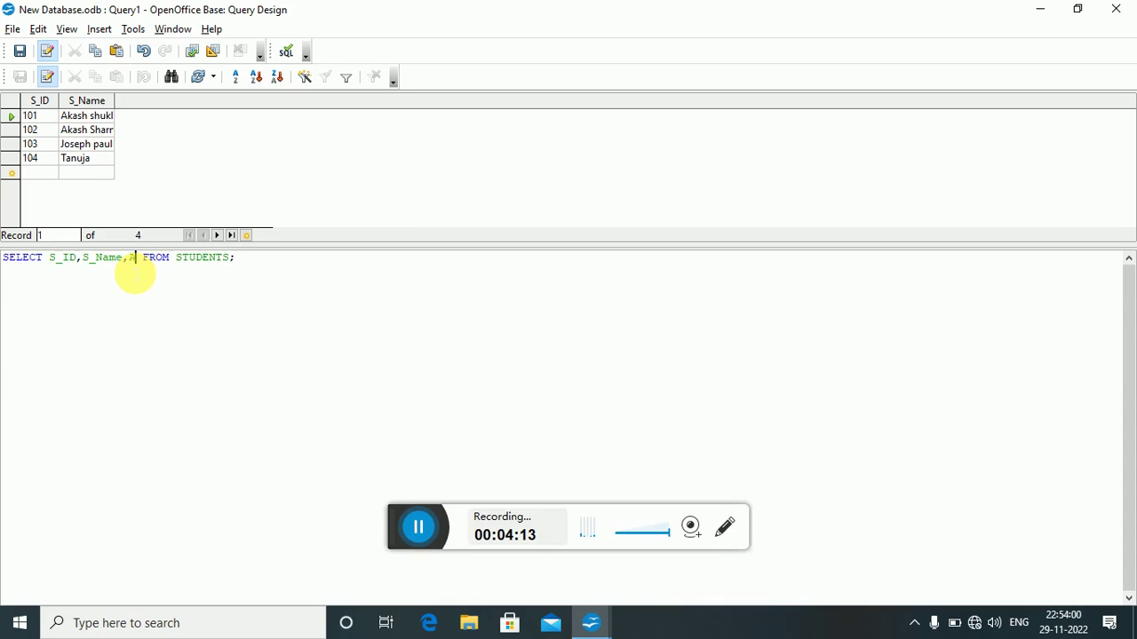
{"action": "type", "text": "ge"}
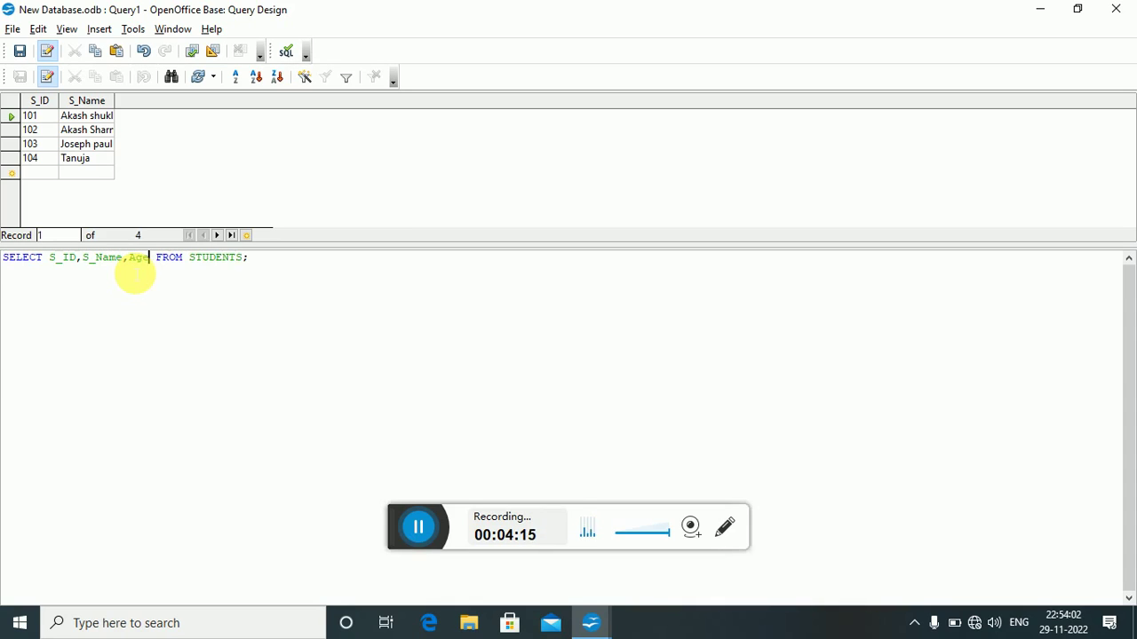
{"action": "left_click", "coordinate": [38, 29]}
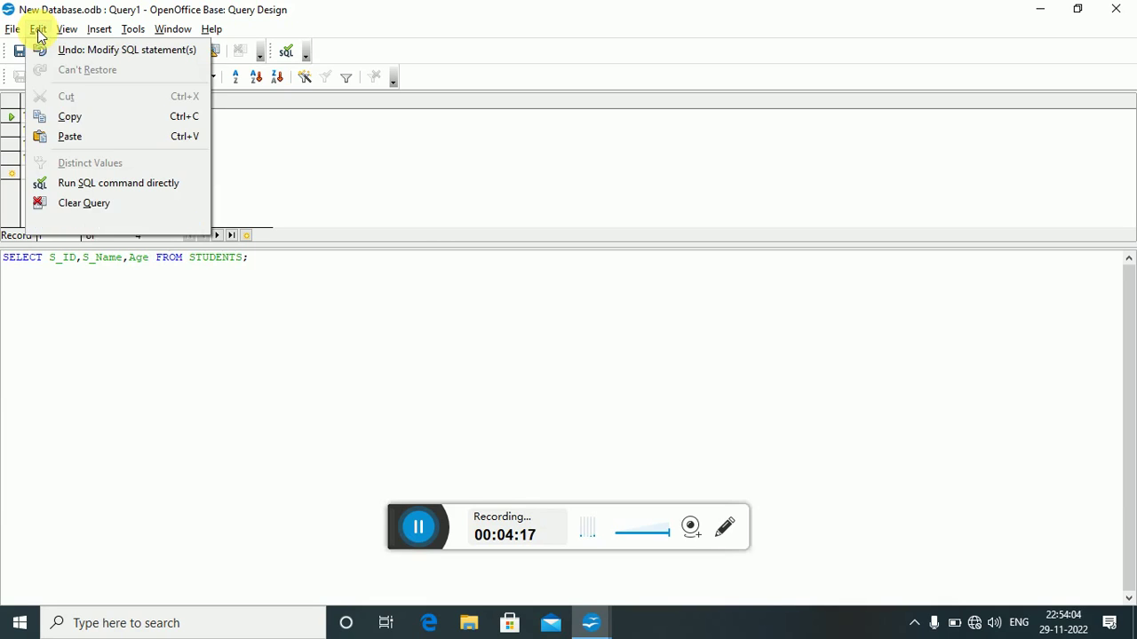
{"action": "left_click", "coordinate": [80, 222]}
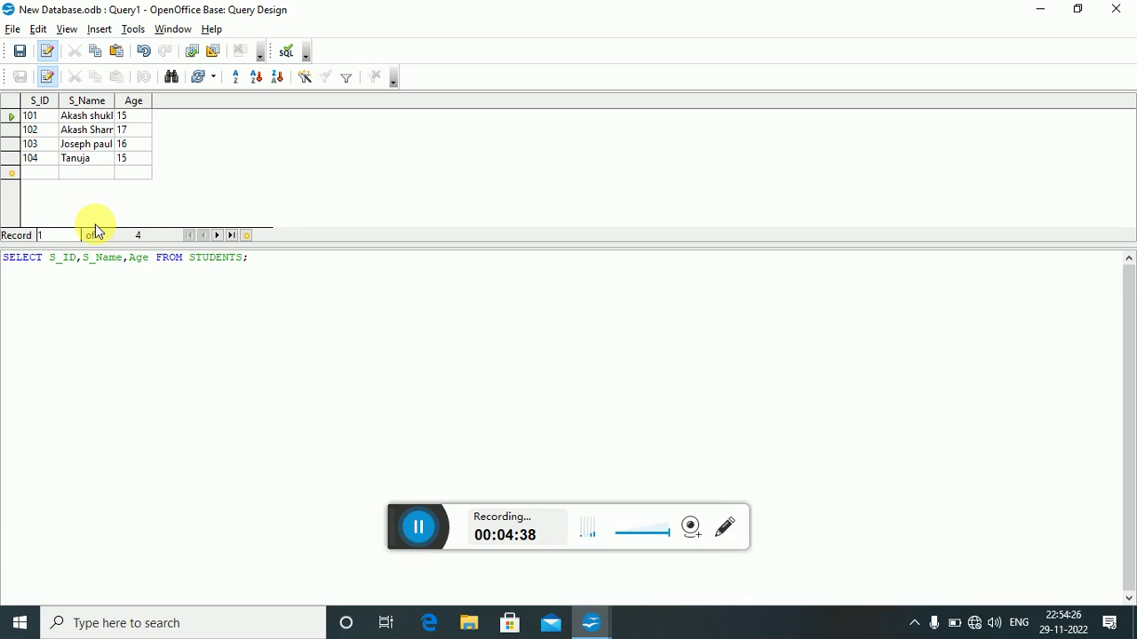
Add the condition WHERE S_ID=101 to the end of the query and run it.
{"action": "left_click", "coordinate": [266, 260]}
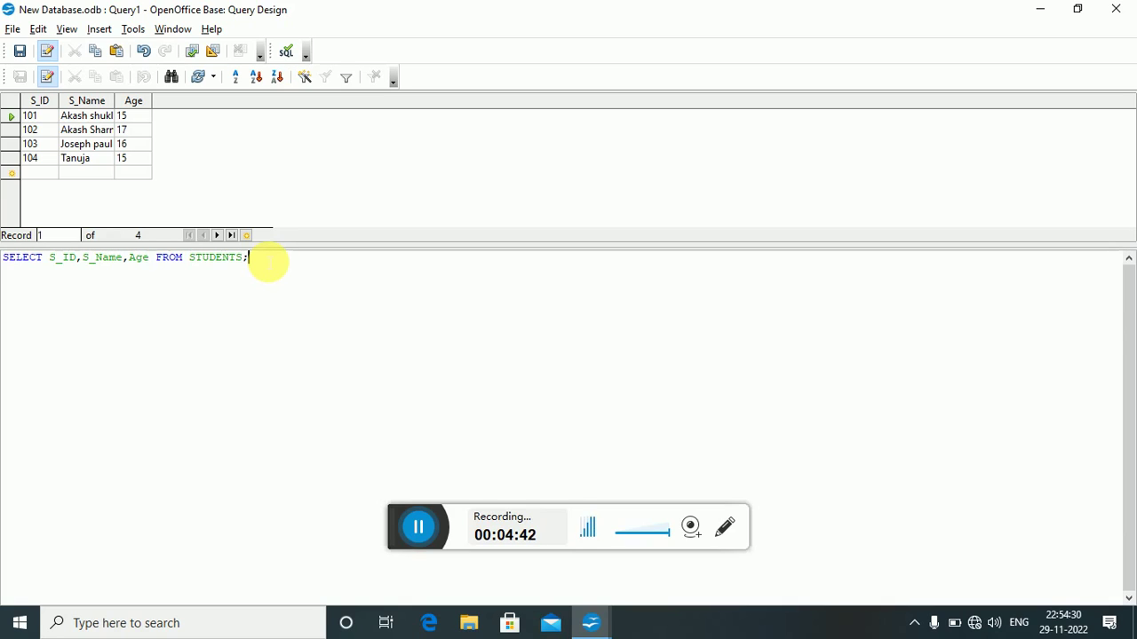
{"action": "key", "text": "BackSpace"}
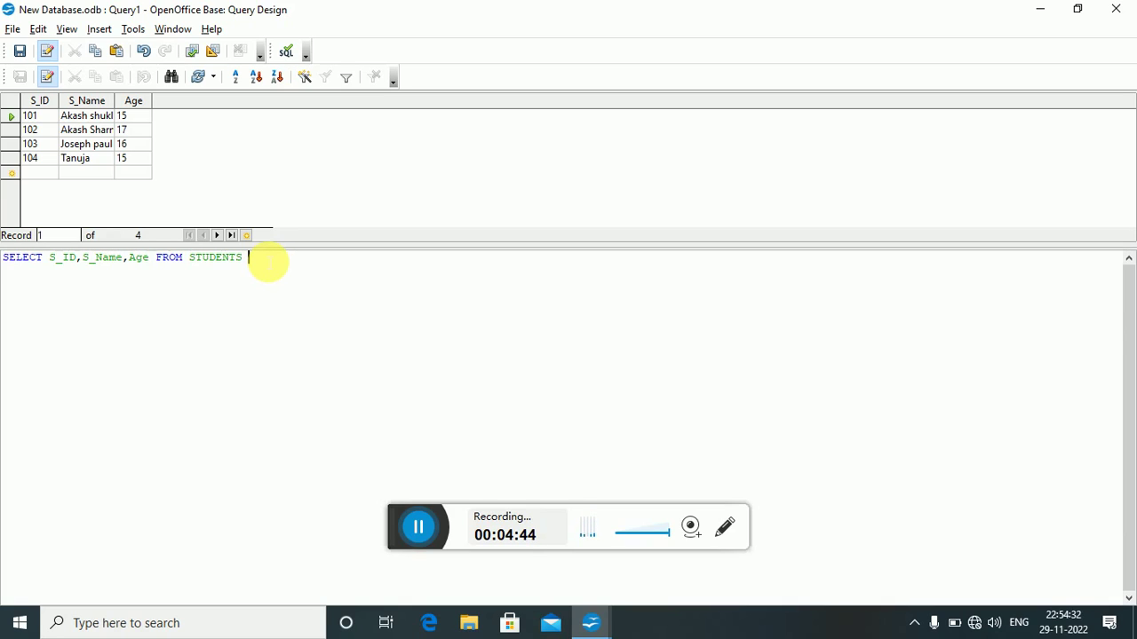
{"action": "type", "text": "WHERE S_ID=101;"}
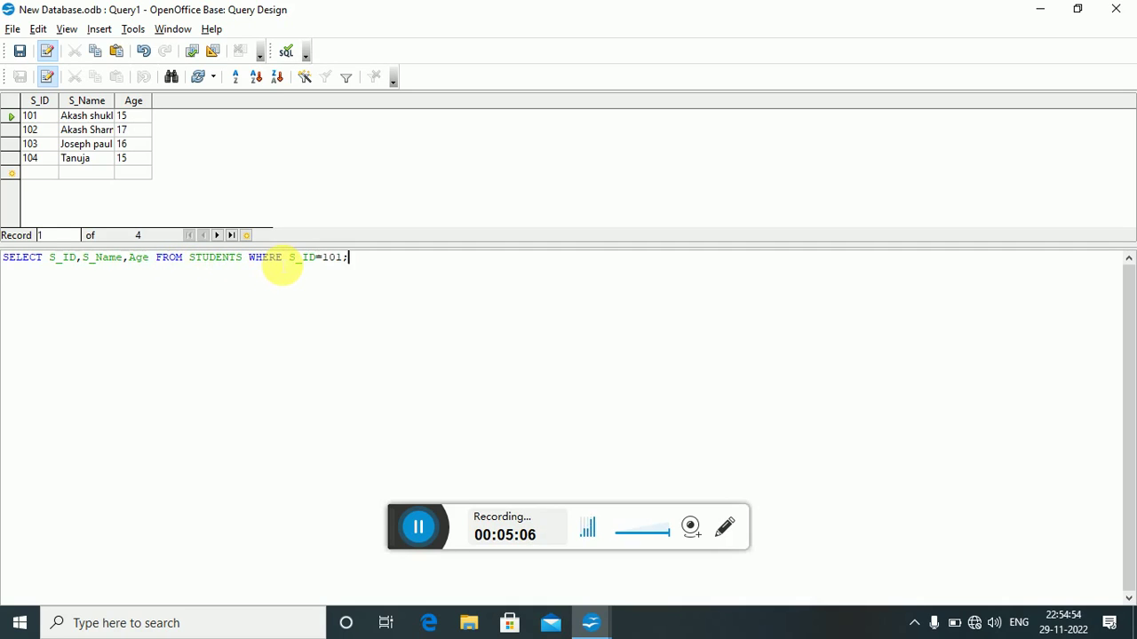
{"action": "left_click", "coordinate": [37, 29]}
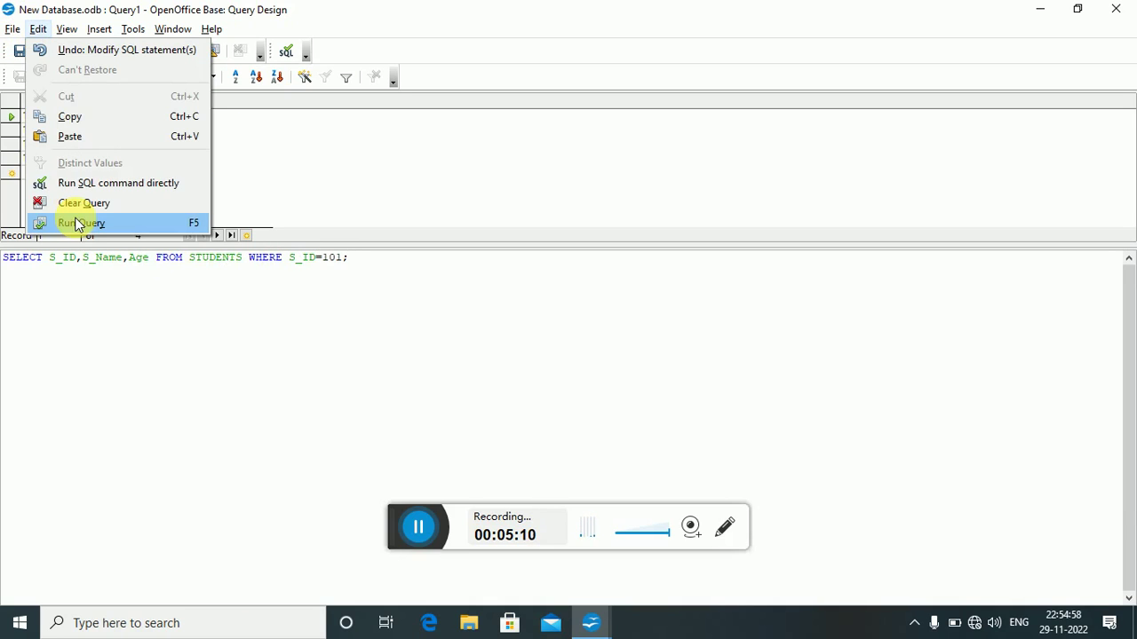
{"action": "left_click", "coordinate": [78, 223]}
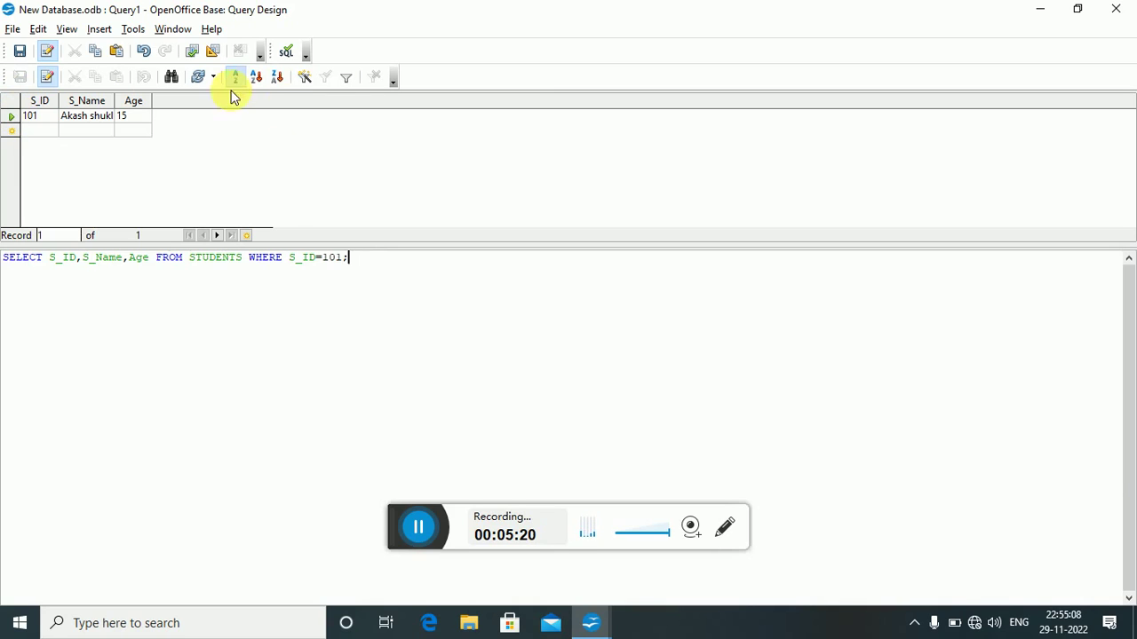
Replace the WHERE condition on S_ID with Age=15 and run the query.
{"action": "key", "text": "Left"}
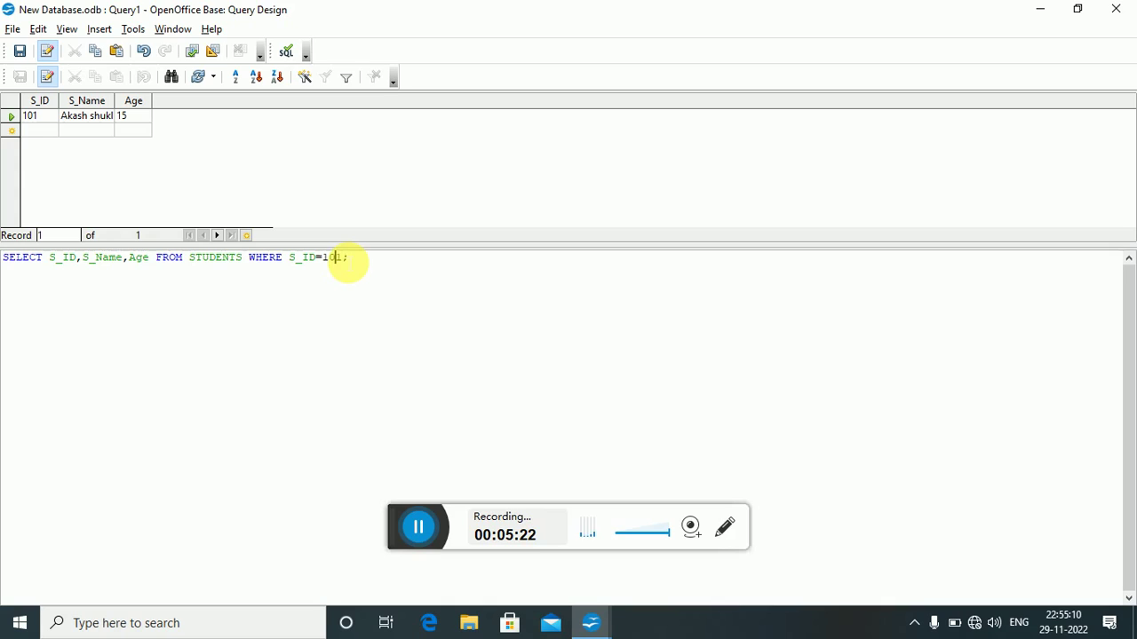
{"action": "key", "text": "BackSpace"}
{"action": "key", "text": "BackSpace"}
{"action": "key", "text": "BackSpace"}
{"action": "key", "text": "BackSpace"}
{"action": "key", "text": "BackSpace"}
{"action": "key", "text": "BackSpace"}
{"action": "key", "text": "BackSpace"}
{"action": "key", "text": "BackSpace"}
{"action": "type", "text": "Age=15"}
{"action": "left_click", "coordinate": [38, 29]}
{"action": "left_click", "coordinate": [80, 224]}
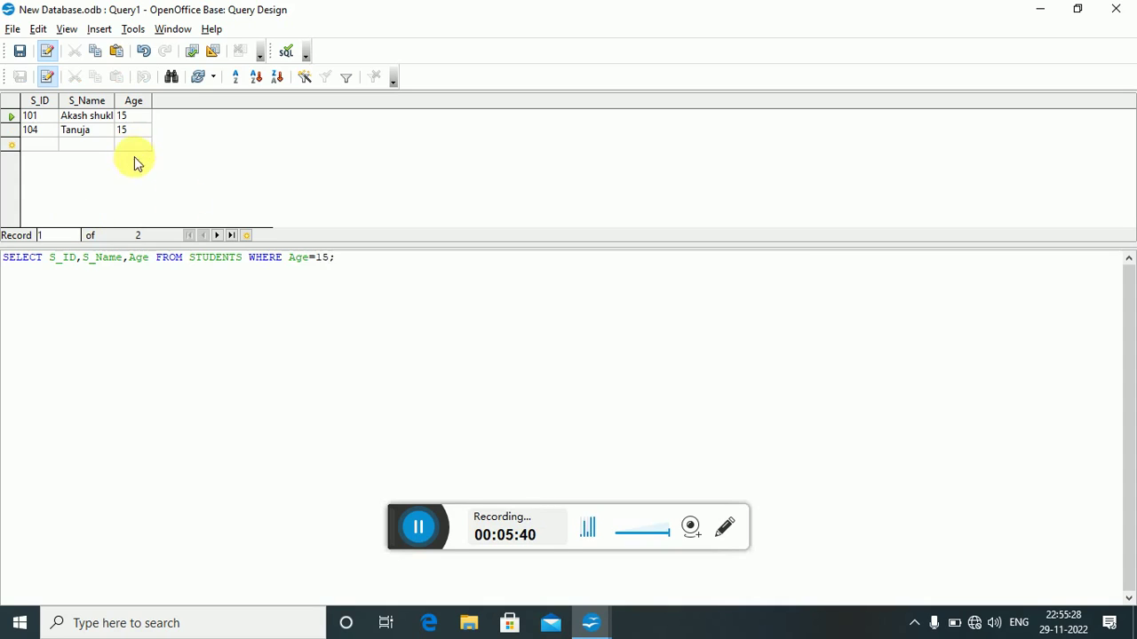
Change the comparison operator in the WHERE condition to make it Age>15 and run the query.
{"action": "left_click", "coordinate": [309, 258]}
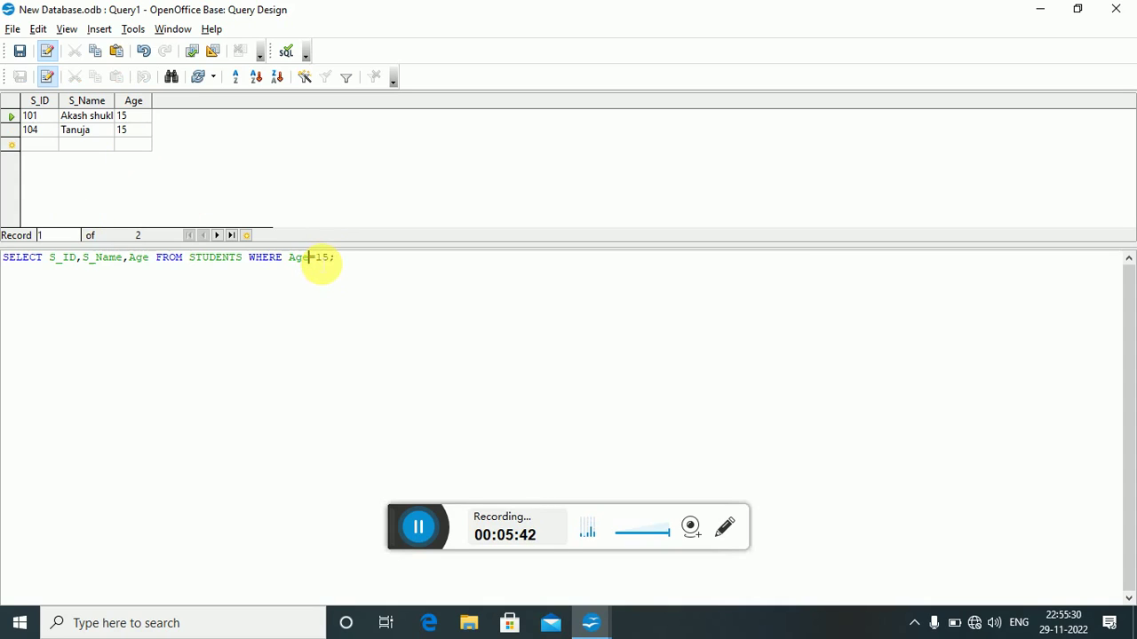
{"action": "key", "text": "Delete"}
{"action": "type", "text": ">"}
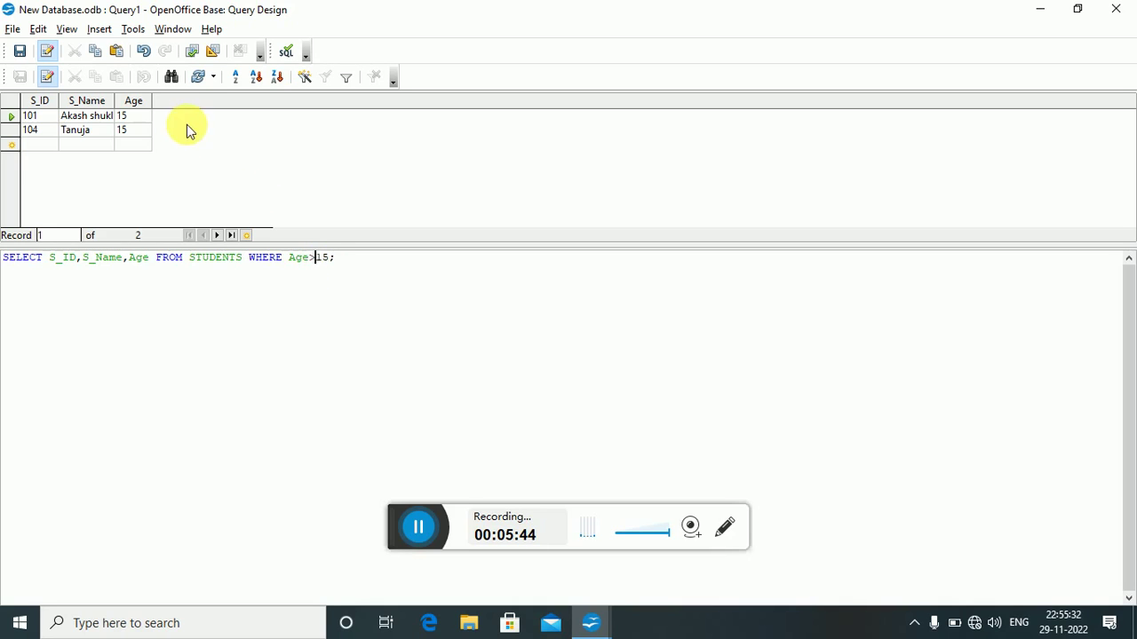
{"action": "left_click", "coordinate": [38, 30]}
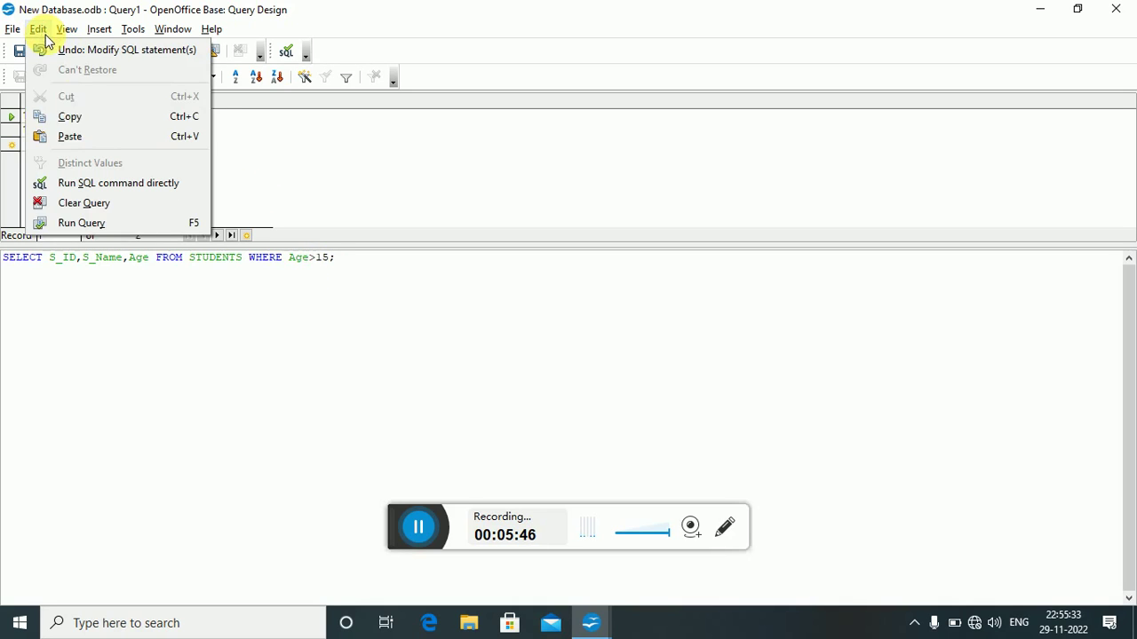
{"action": "left_click", "coordinate": [95, 228]}
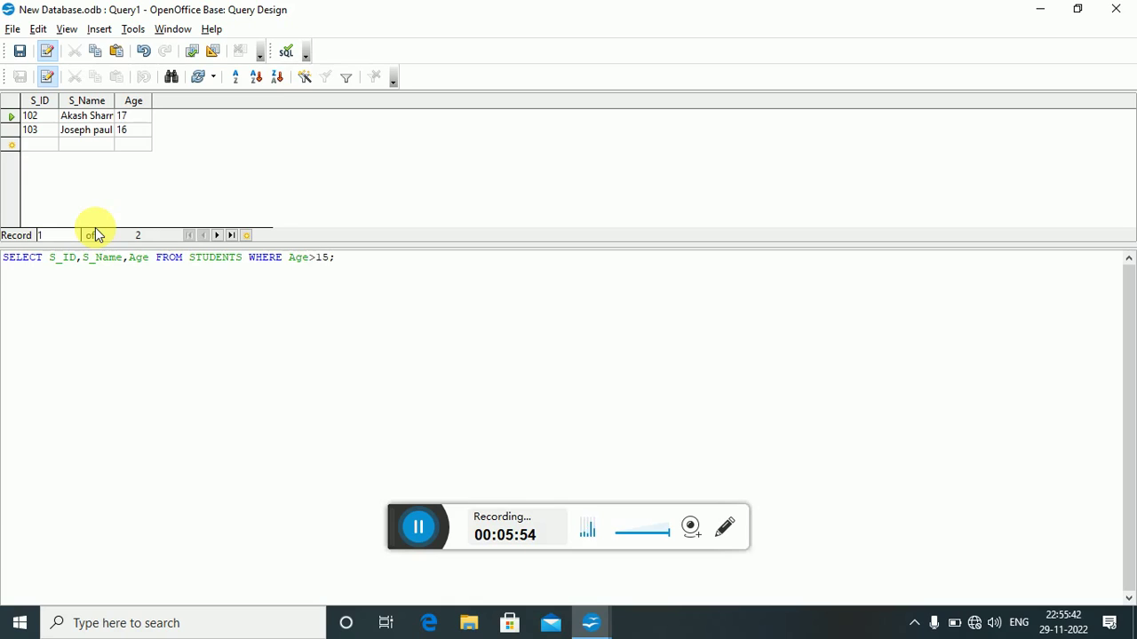
Change the WHERE condition to Age<16 and run the query.
{"action": "key", "text": "BackSpace"}
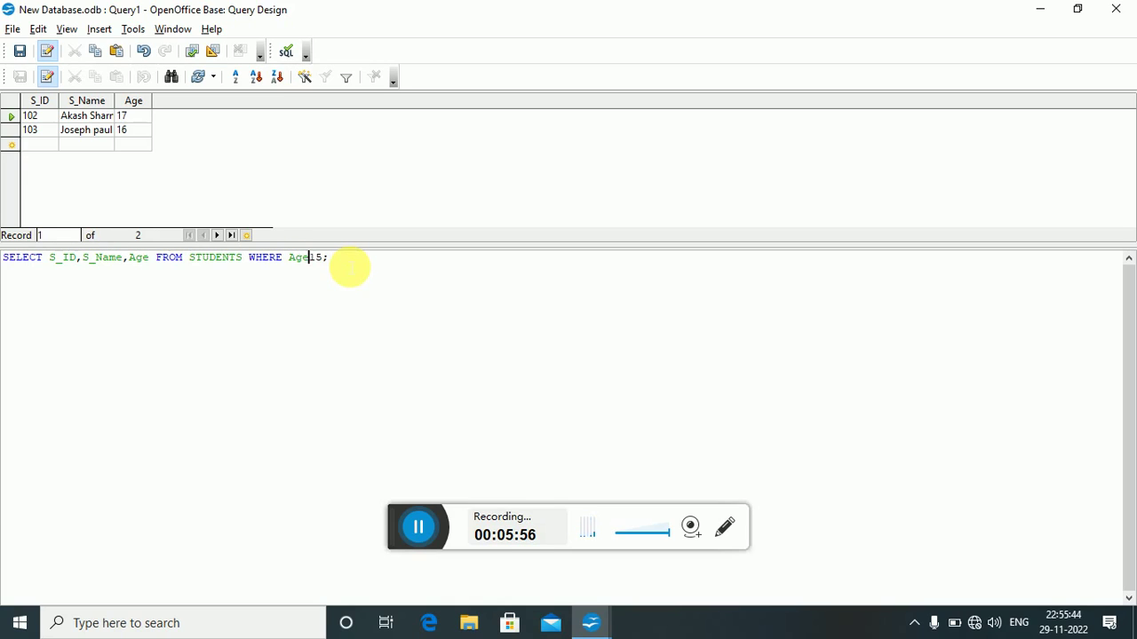
{"action": "type", "text": "<"}
{"action": "key", "text": "Delete"}
{"action": "type", "text": "6"}
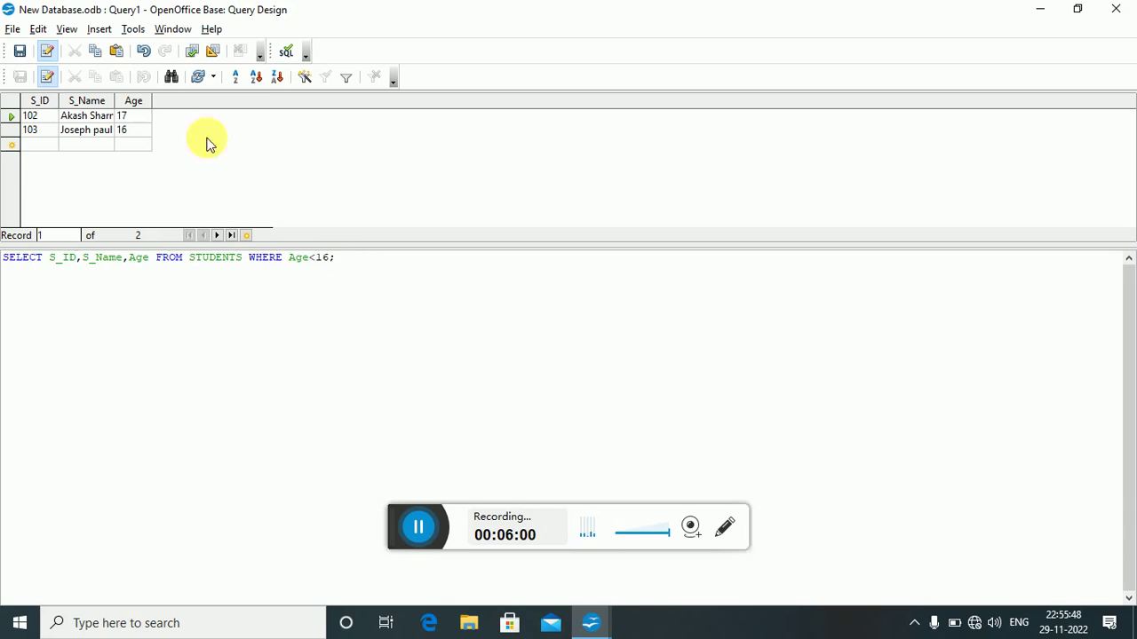
{"action": "left_click", "coordinate": [38, 29]}
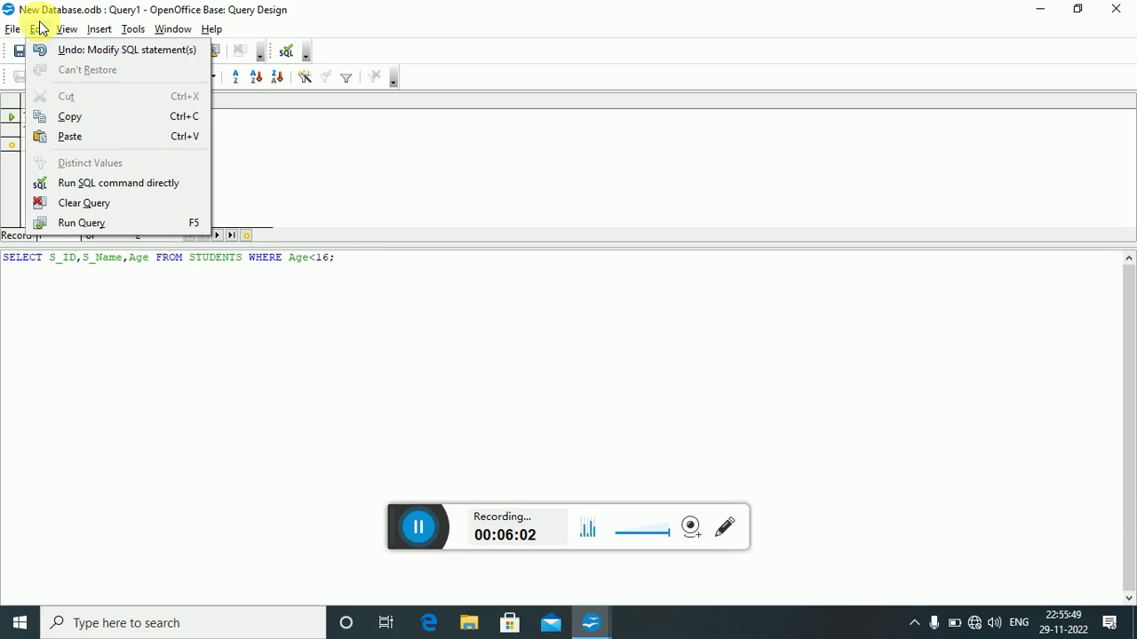
{"action": "left_click", "coordinate": [82, 221]}
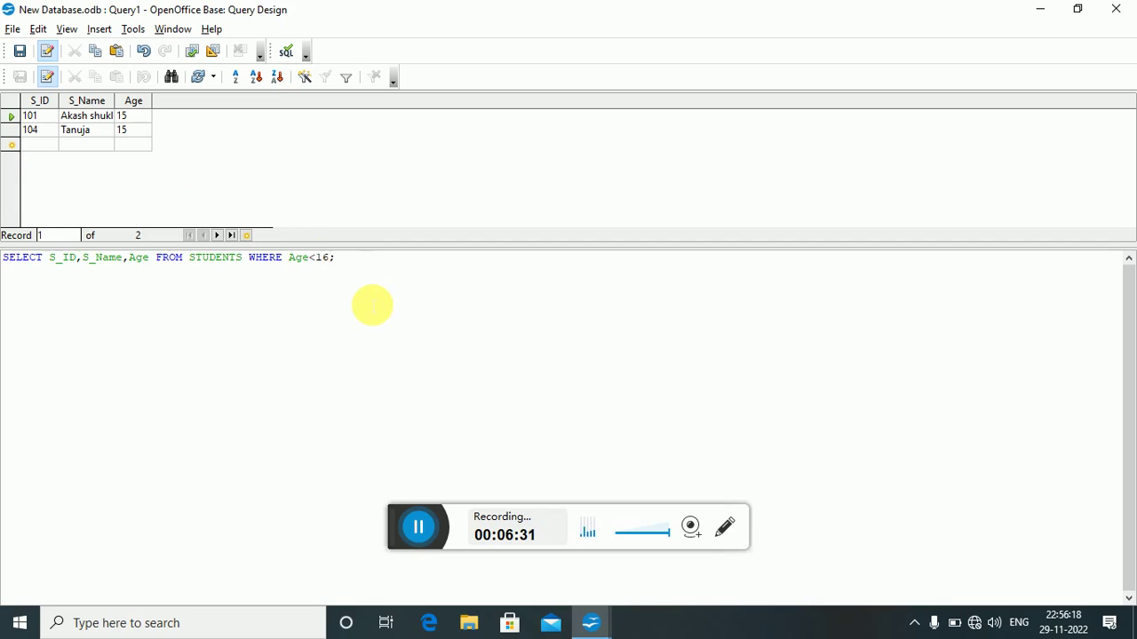
Change the WHERE condition to Age>15 AND Age<18 and run the query.
{"action": "key", "text": "BackSpace"}
{"action": "key", "text": "BackSpace"}
{"action": "key", "text": "BackSpace"}
{"action": "type", "text": ">15 AND A"}
{"action": "left_click", "coordinate": [418, 526]}
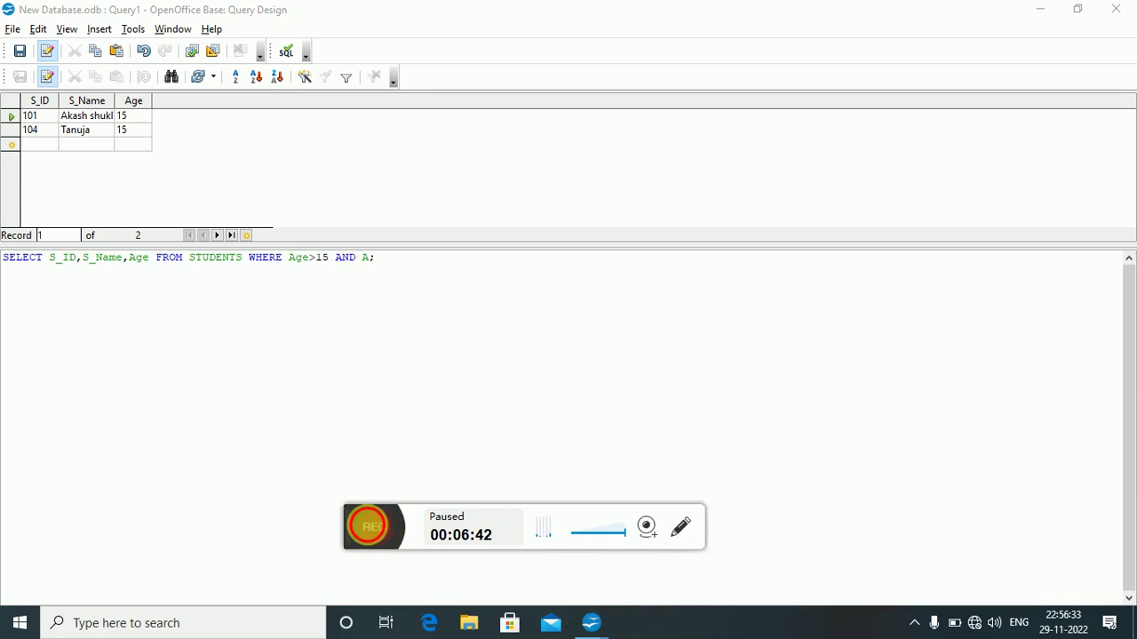
{"action": "left_click", "coordinate": [368, 526]}
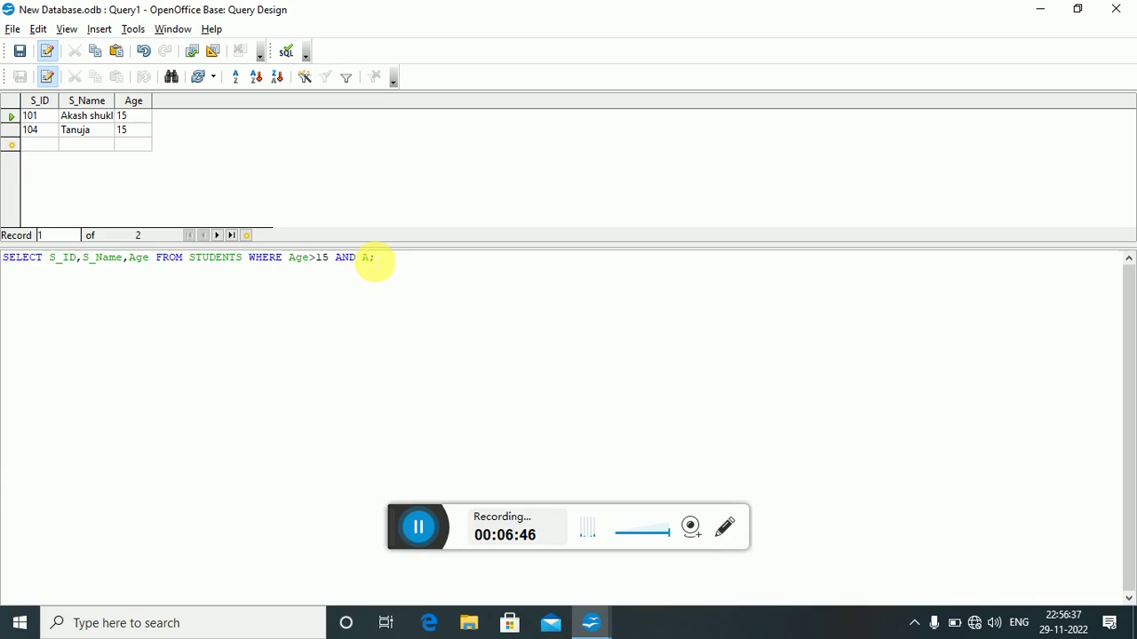
{"action": "type", "text": "ge"}
{"action": "type", "text": "<18"}
{"action": "left_click", "coordinate": [38, 29]}
{"action": "left_click", "coordinate": [87, 222]}
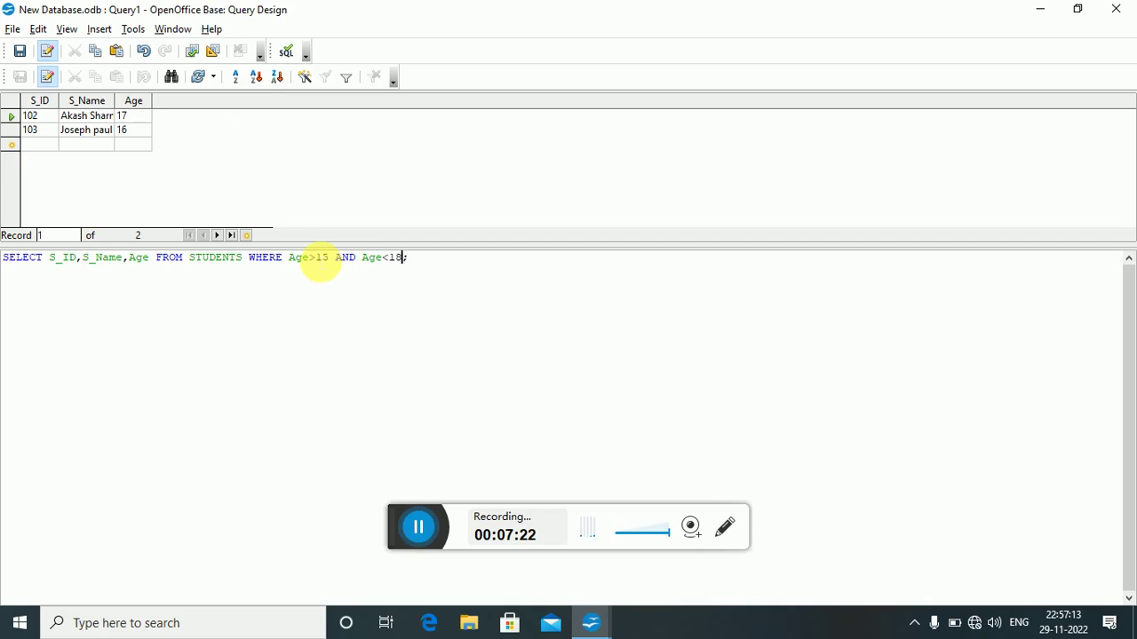
Make both age limits inclusive so the condition reads Age>=15 AND Age<=18, and run the query.
{"action": "left_click", "coordinate": [309, 259]}
{"action": "type", "text": "="}
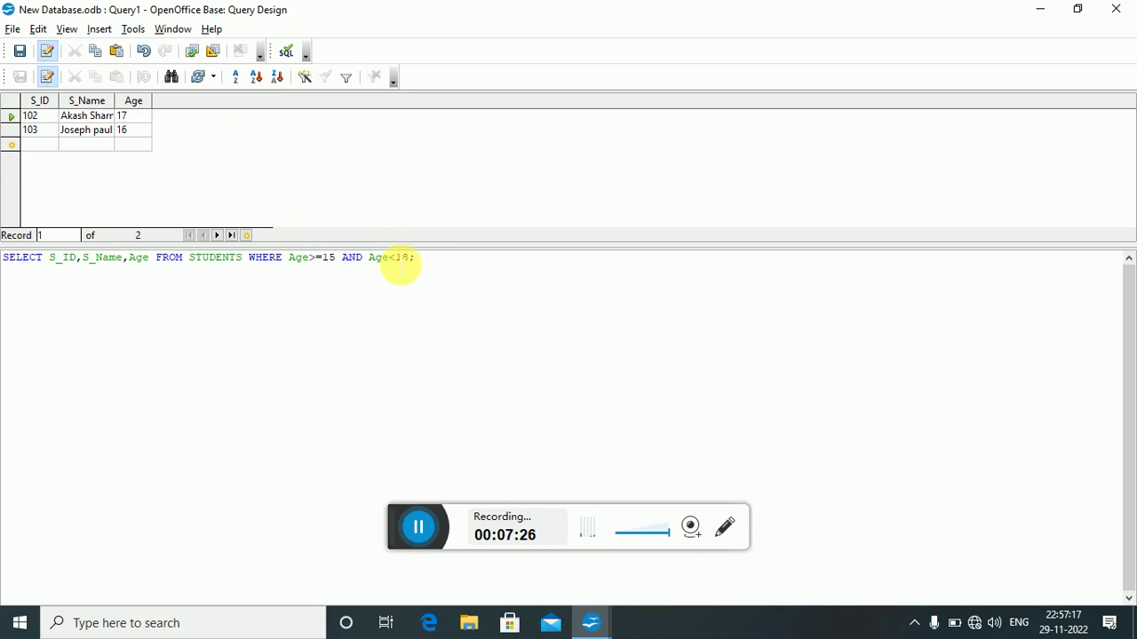
{"action": "left_click", "coordinate": [398, 258]}
{"action": "type", "text": "="}
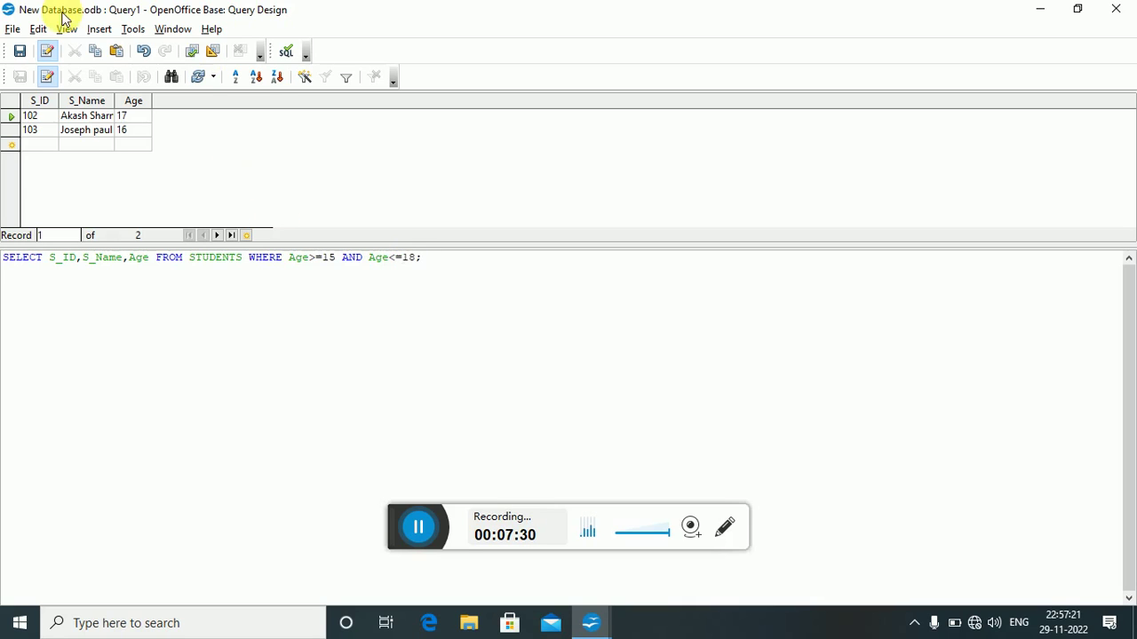
{"action": "left_click", "coordinate": [39, 29]}
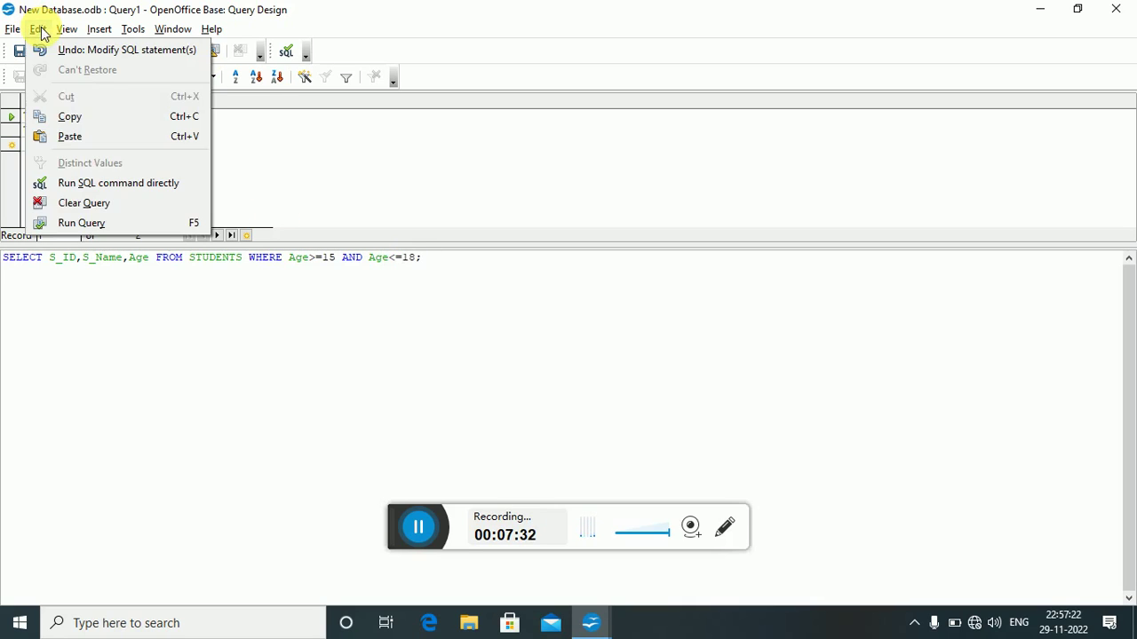
{"action": "left_click", "coordinate": [82, 223]}
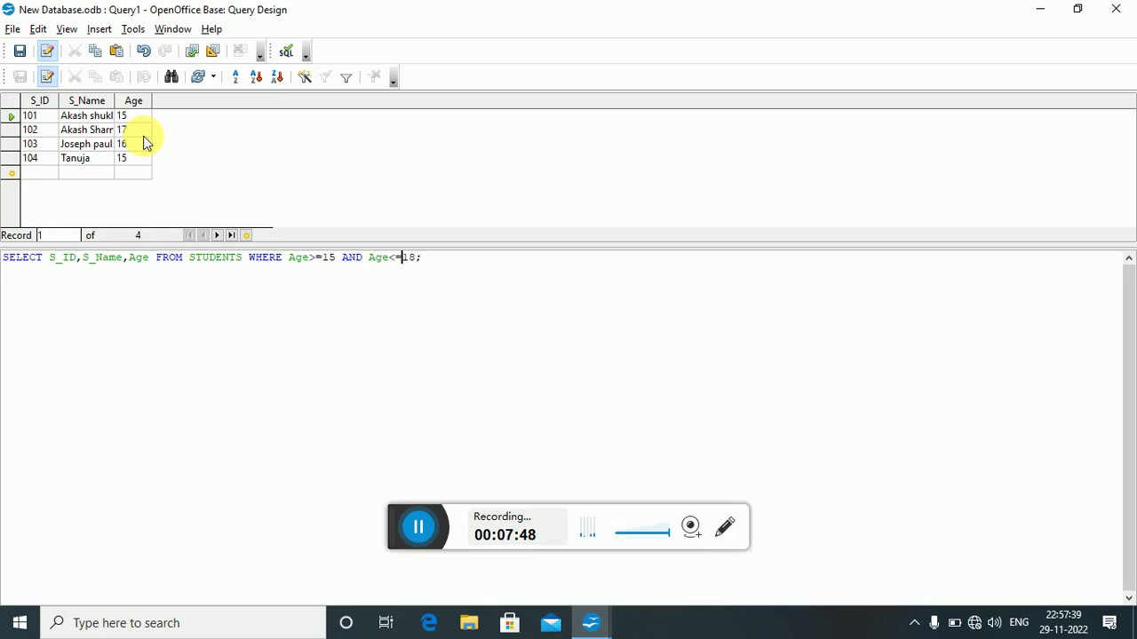
Close the query design window without saving the changes to the query.
{"action": "left_click", "coordinate": [418, 527]}
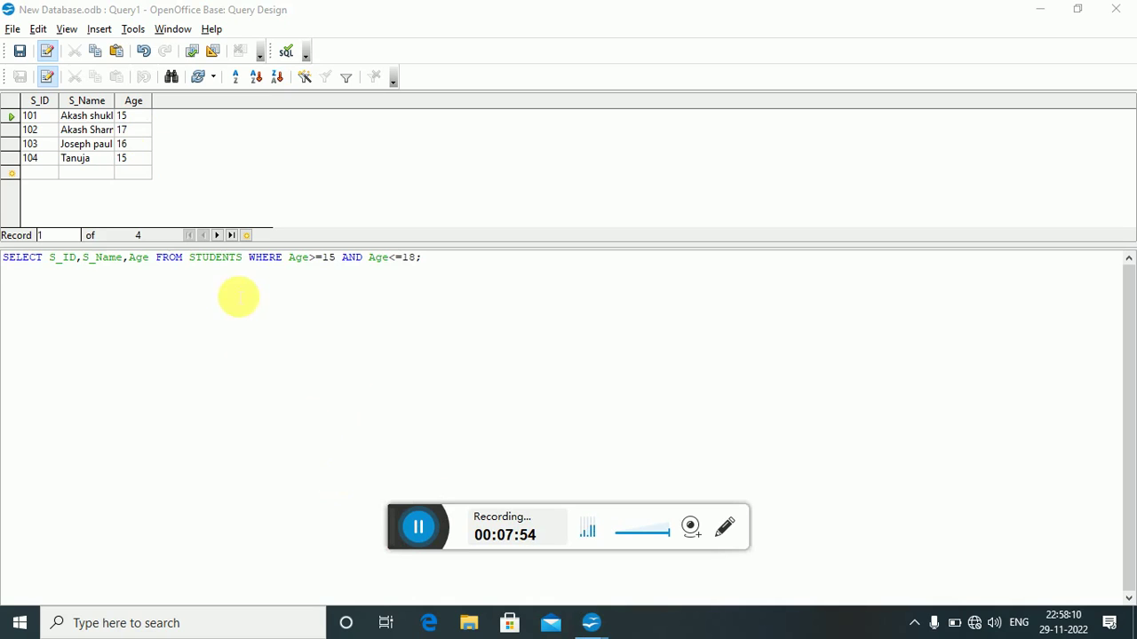
{"action": "left_click", "coordinate": [14, 29]}
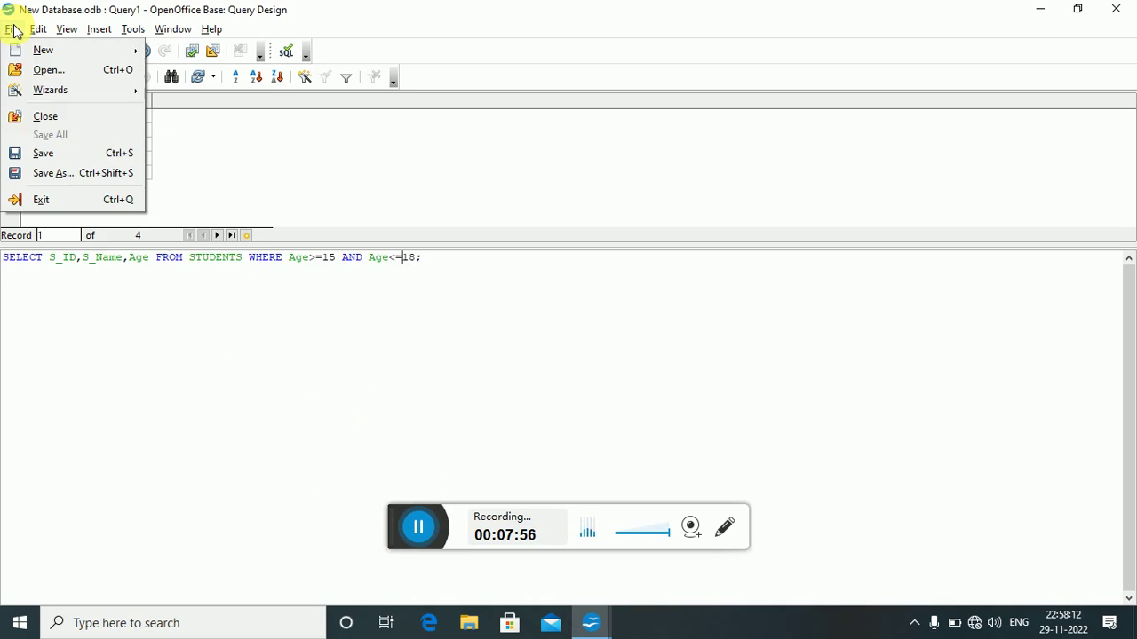
{"action": "left_click", "coordinate": [45, 116]}
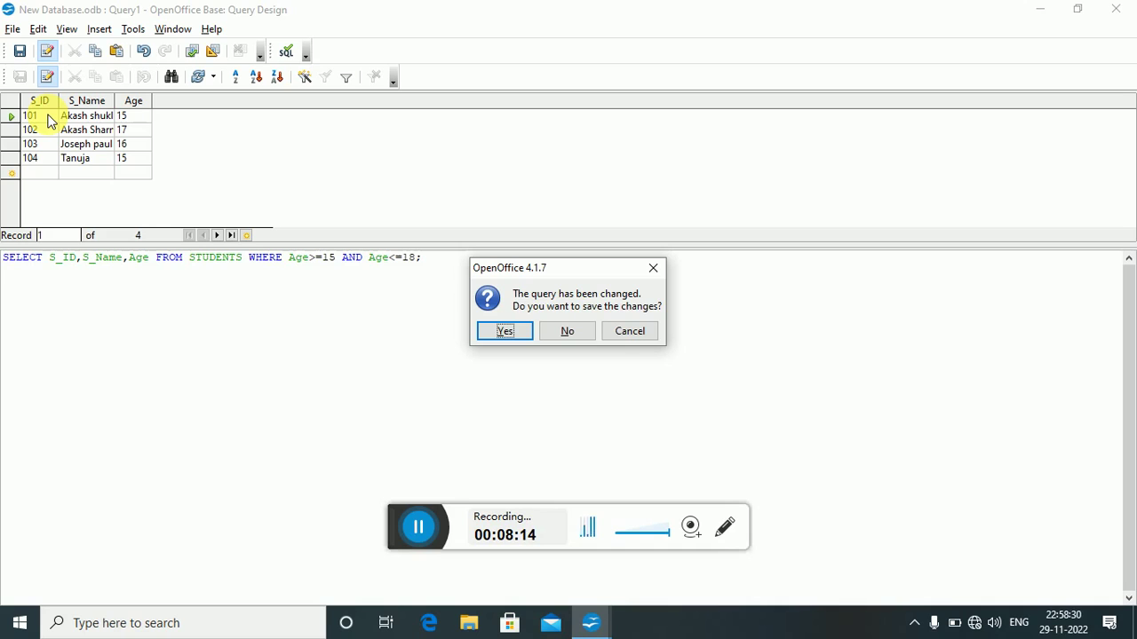
{"action": "left_click", "coordinate": [566, 331]}
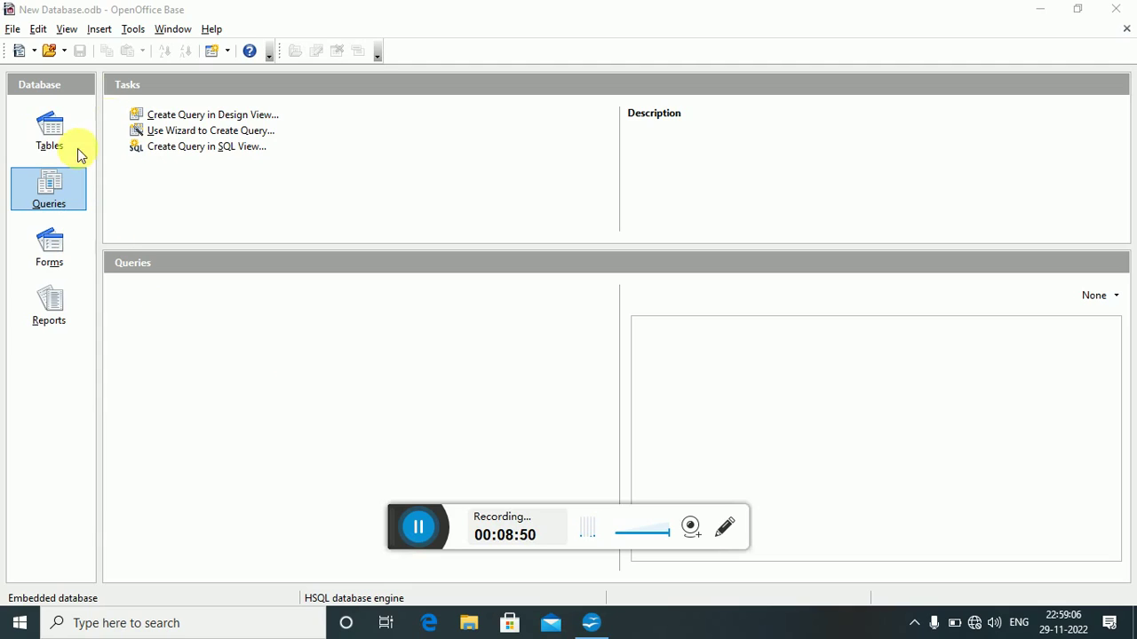
From the database's tables, execute the SQL statement ALTER TABLE "STUDENTS" ADD COLUMN STATE VARCHAR(10);.
{"action": "left_click", "coordinate": [54, 136]}
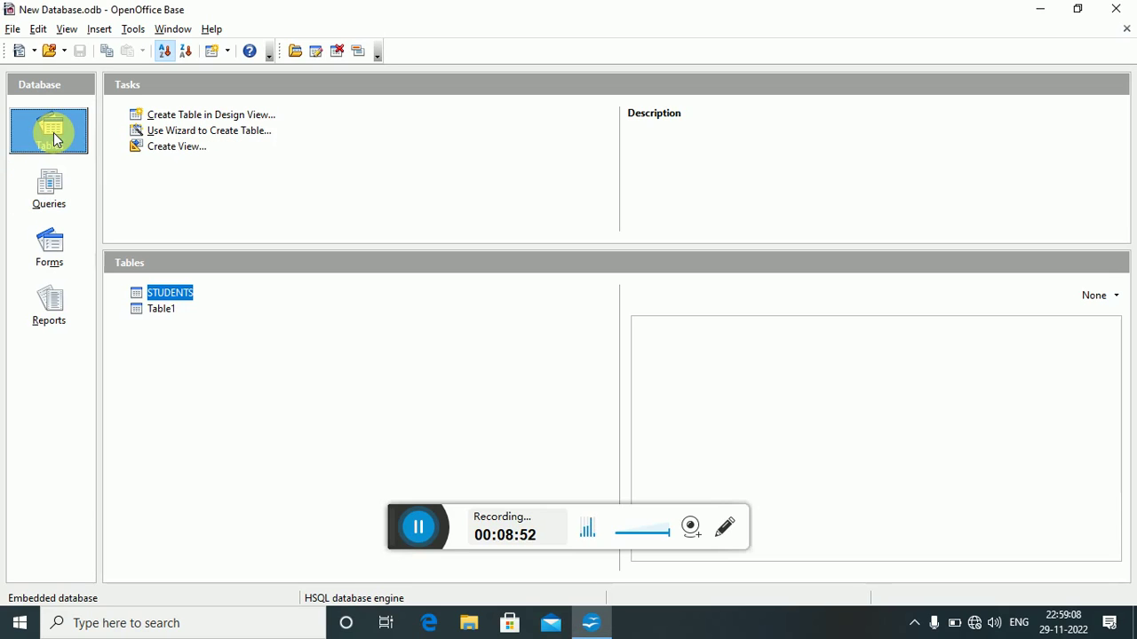
{"action": "left_click", "coordinate": [133, 31]}
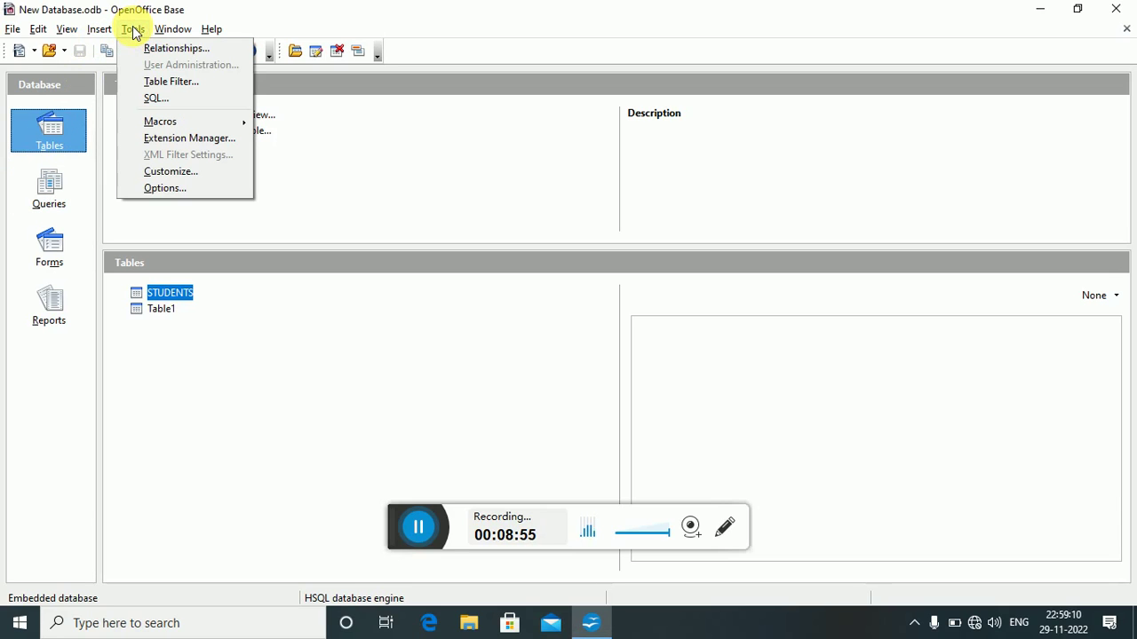
{"action": "left_click", "coordinate": [158, 98]}
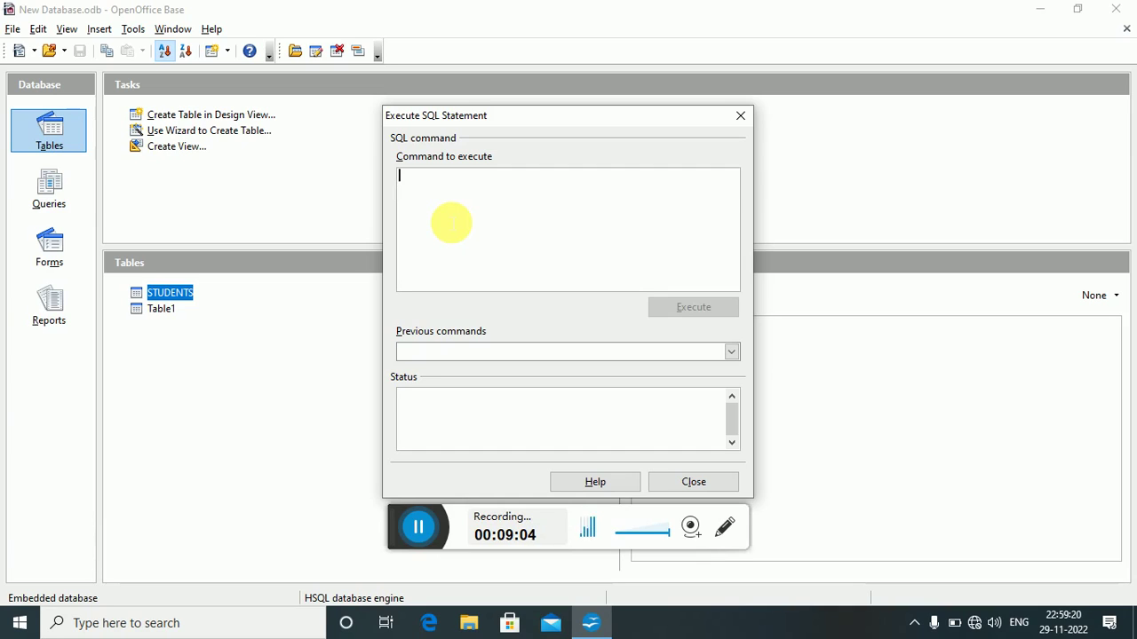
{"action": "type", "text": "ALT"}
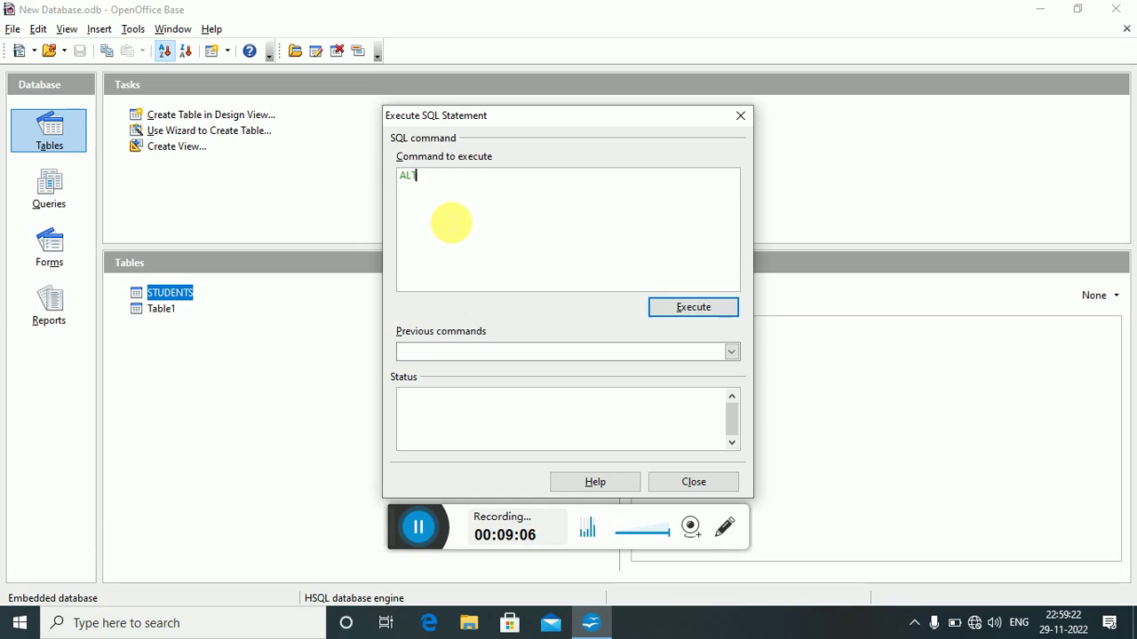
{"action": "type", "text": "ER TABLE"}
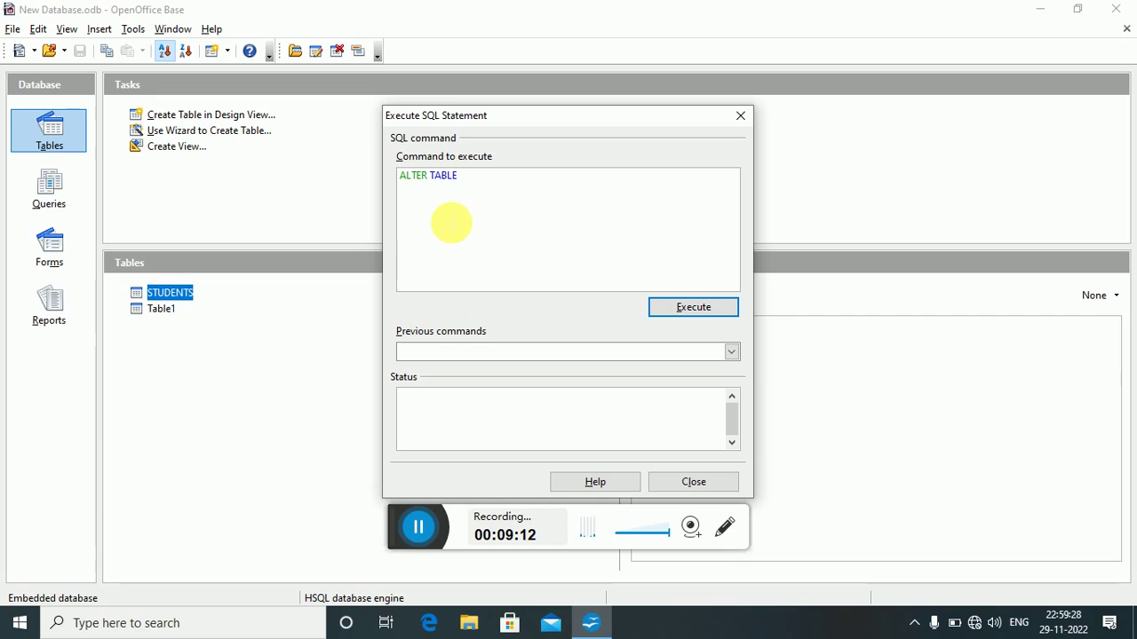
{"action": "type", "text": "\"STUDENTS\""}
{"action": "key", "text": "Return"}
{"action": "type", "text": "ADD"}
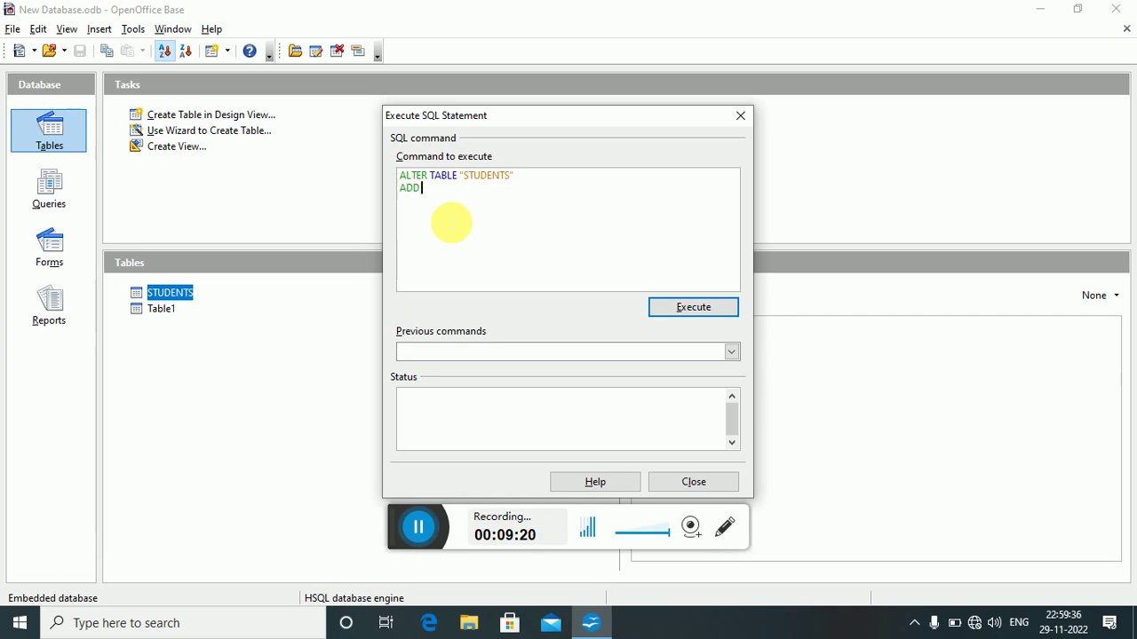
{"action": "type", "text": " COLUMN"}
{"action": "type", "text": "STATE"}
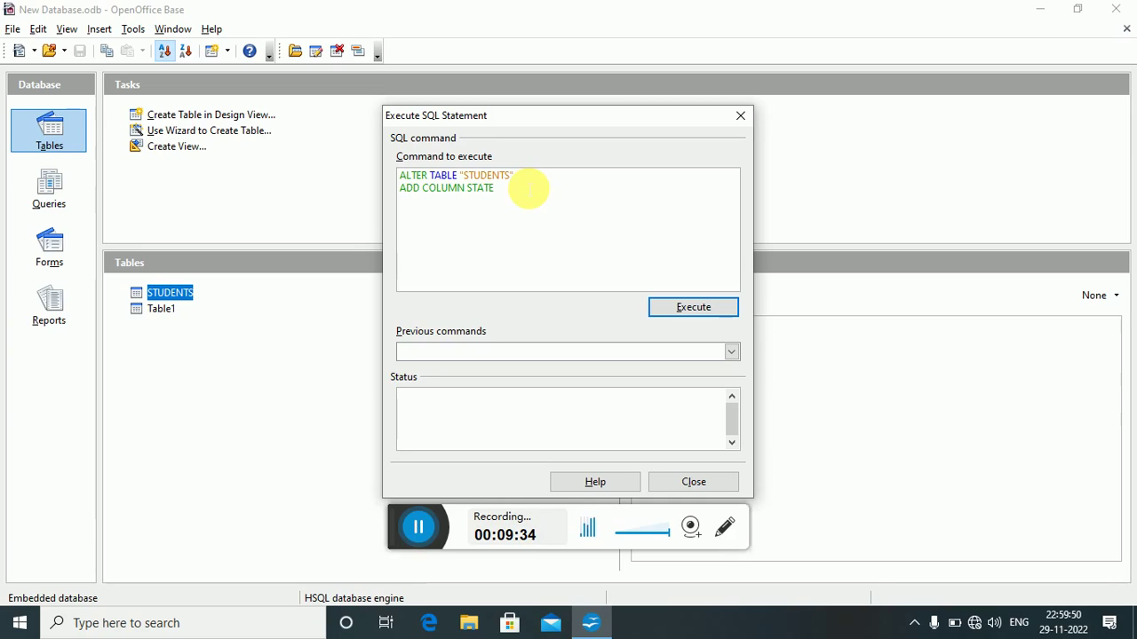
{"action": "type", "text": "VARCHAR(10"}
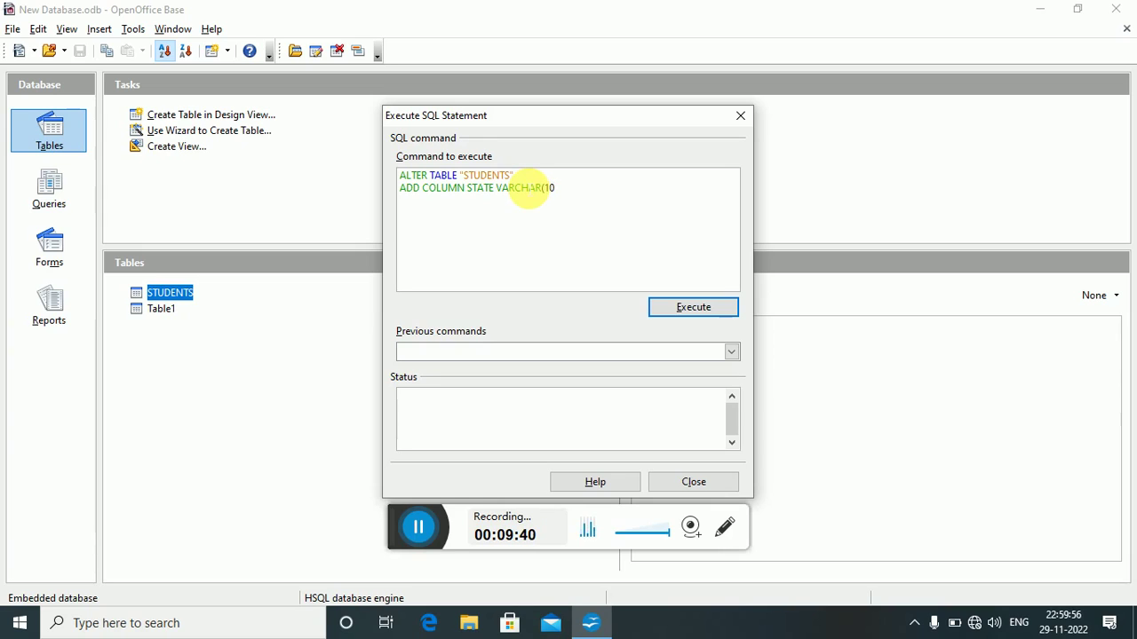
{"action": "type", "text": ");"}
{"action": "left_click", "coordinate": [675, 310]}
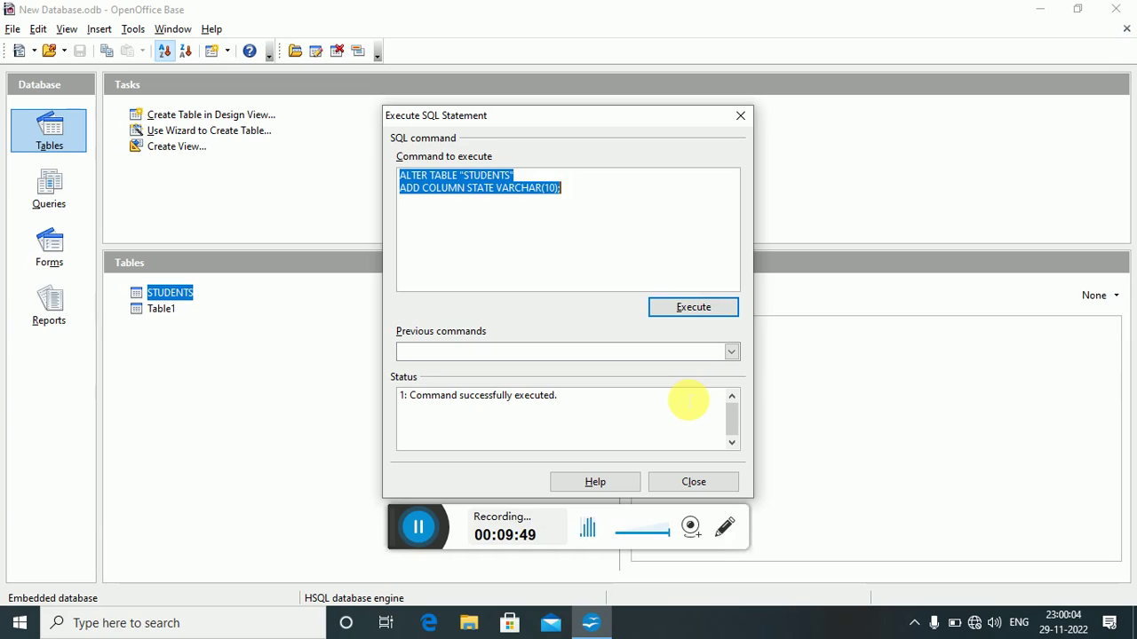
Close the SQL statement dialog and open the STUDENTS table's data to check its columns.
{"action": "left_click", "coordinate": [684, 482]}
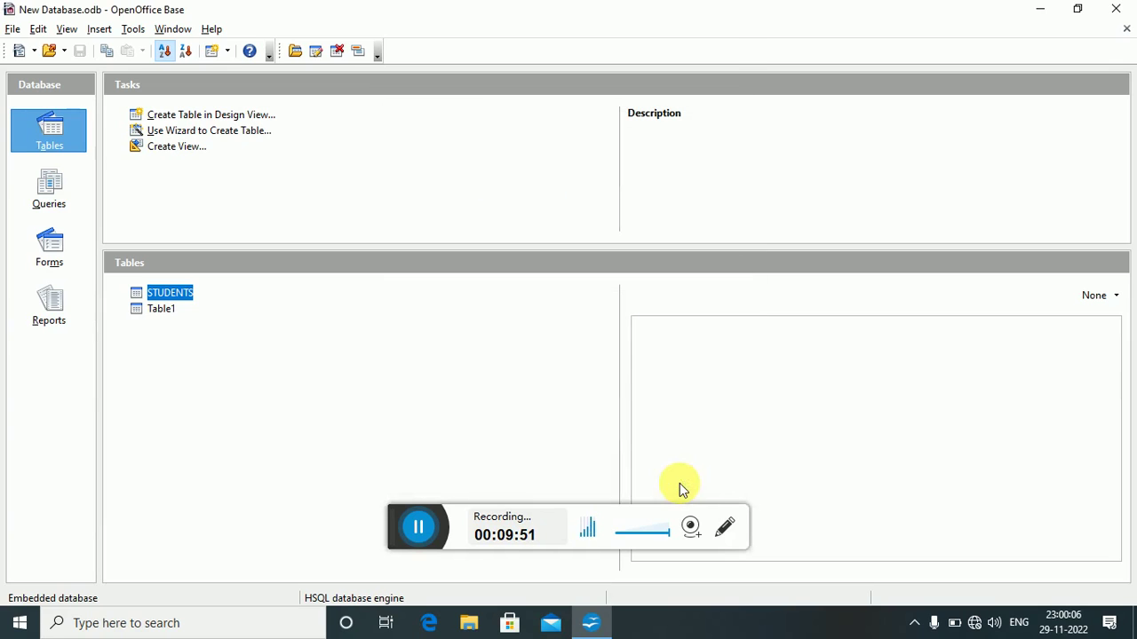
{"action": "left_click", "coordinate": [172, 293]}
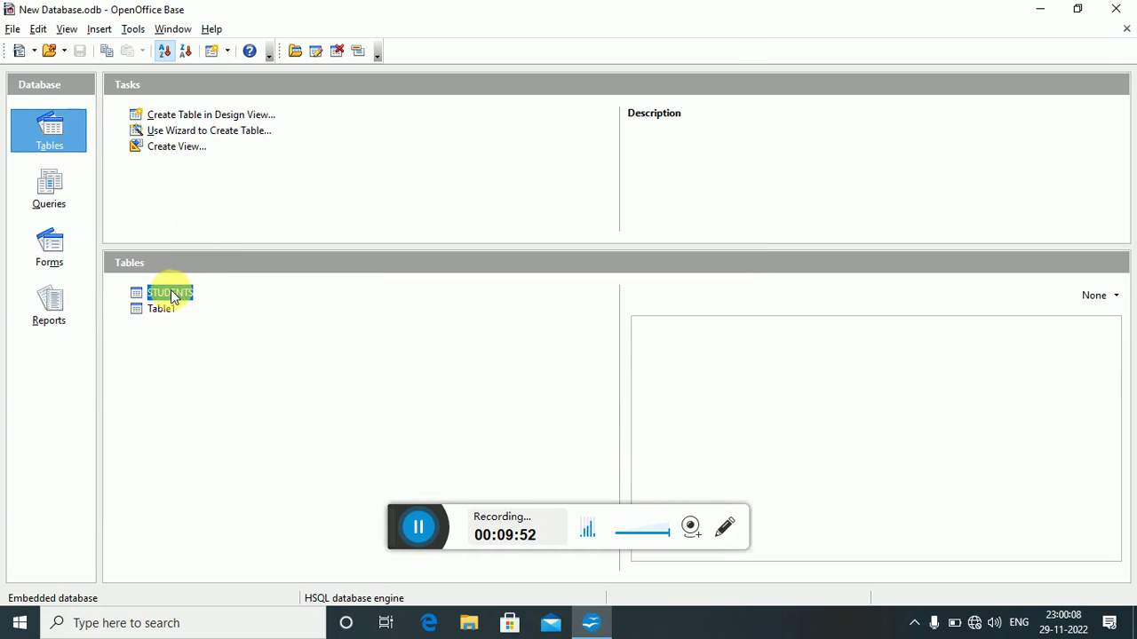
{"action": "double_click", "coordinate": [171, 293]}
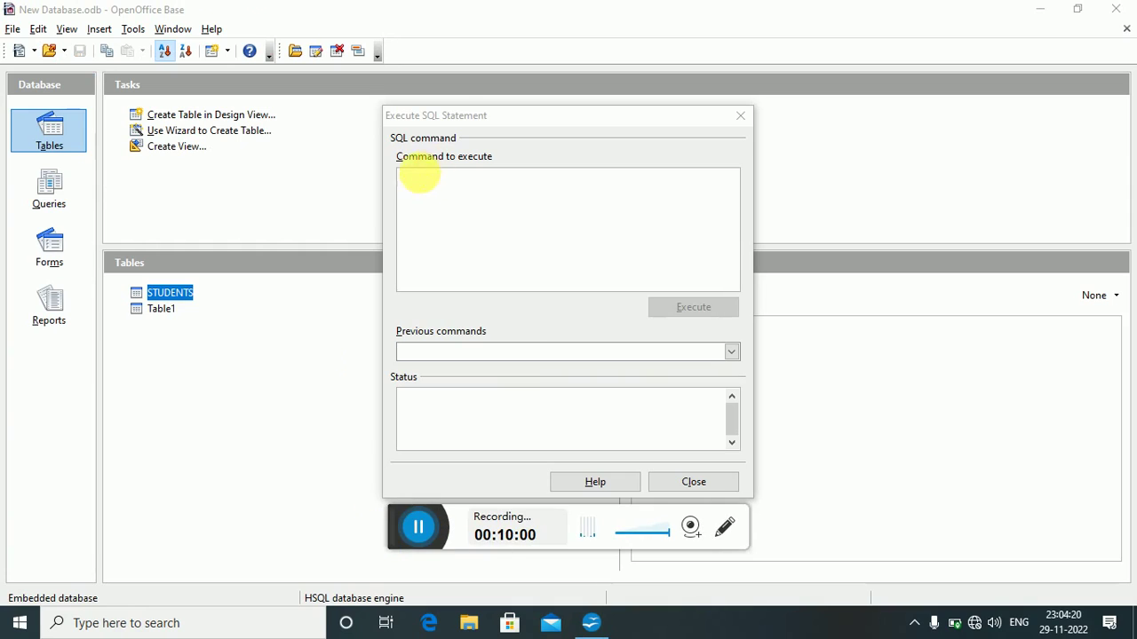
Try to change the S_ID column's type with the SQL statement ALTER TABLE "STUDENTS" MODIFY S_ID VARCHAR(20);.
{"action": "left_click", "coordinate": [420, 191]}
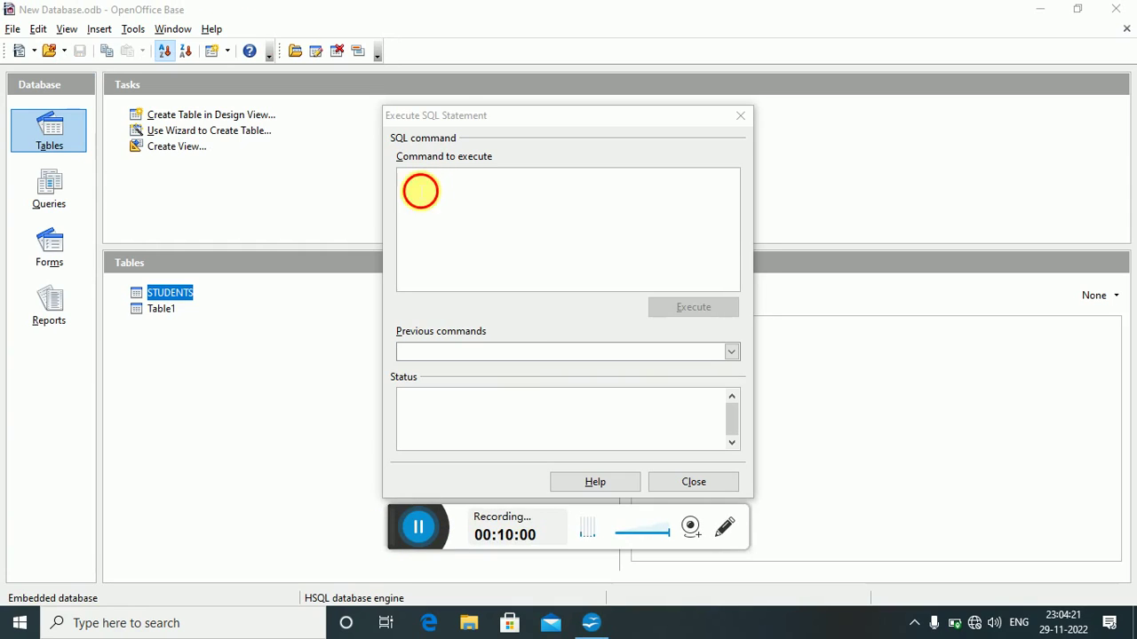
{"action": "type", "text": "ALTE"}
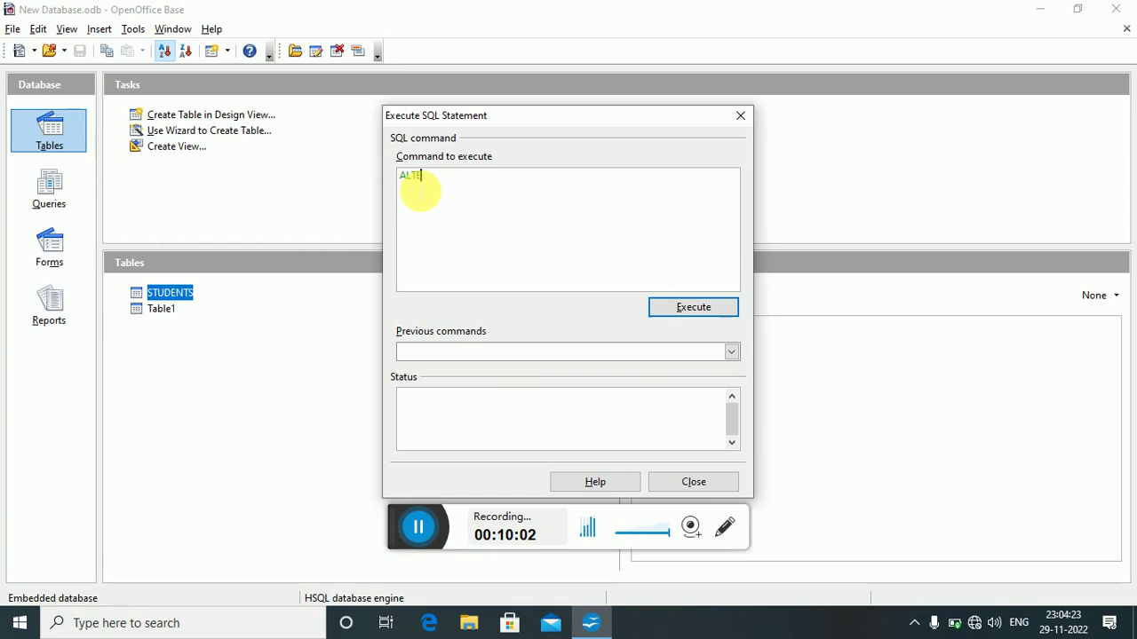
{"action": "type", "text": "R TABLE \"STUDENTS"}
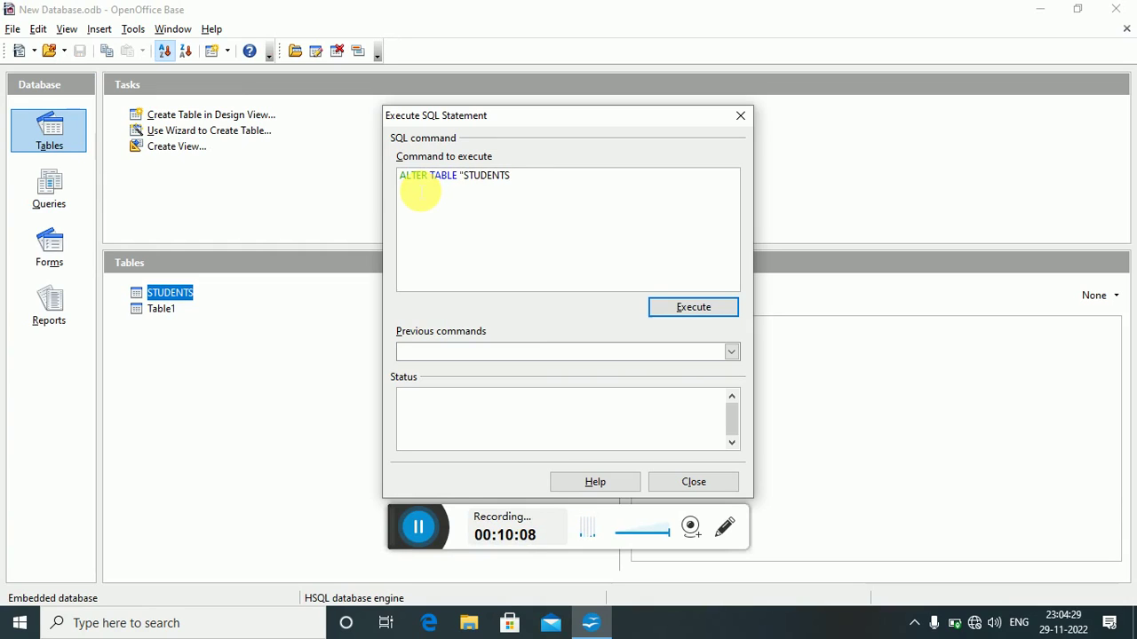
{"action": "type", "text": "\""}
{"action": "key", "text": "Return"}
{"action": "type", "text": "DI"}
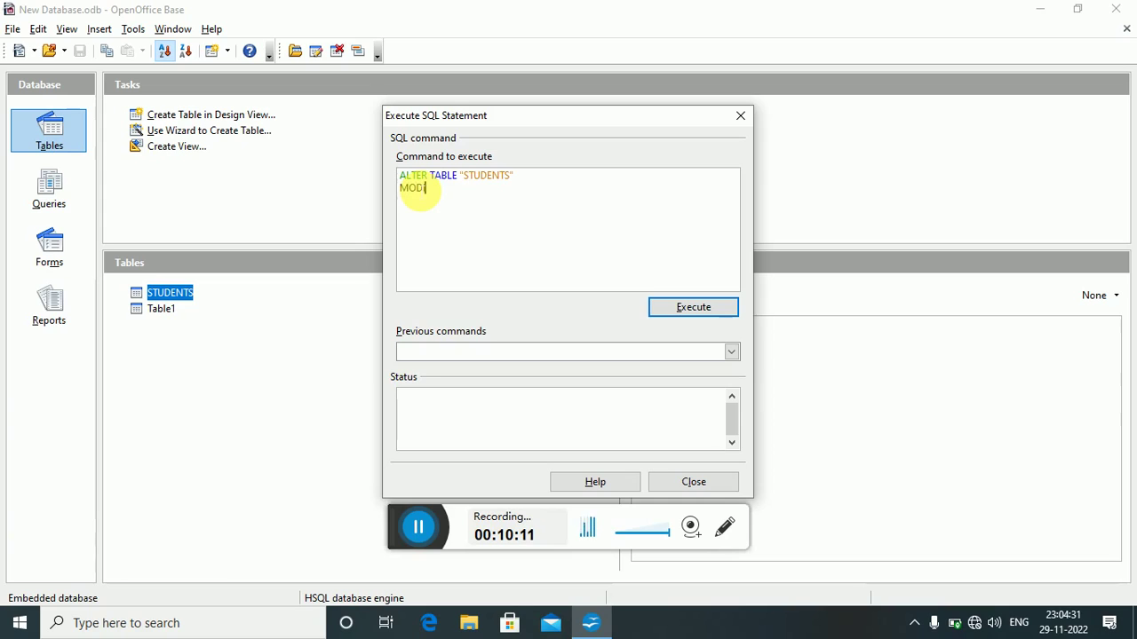
{"action": "type", "text": "FY"}
{"action": "type", "text": "S_ID"}
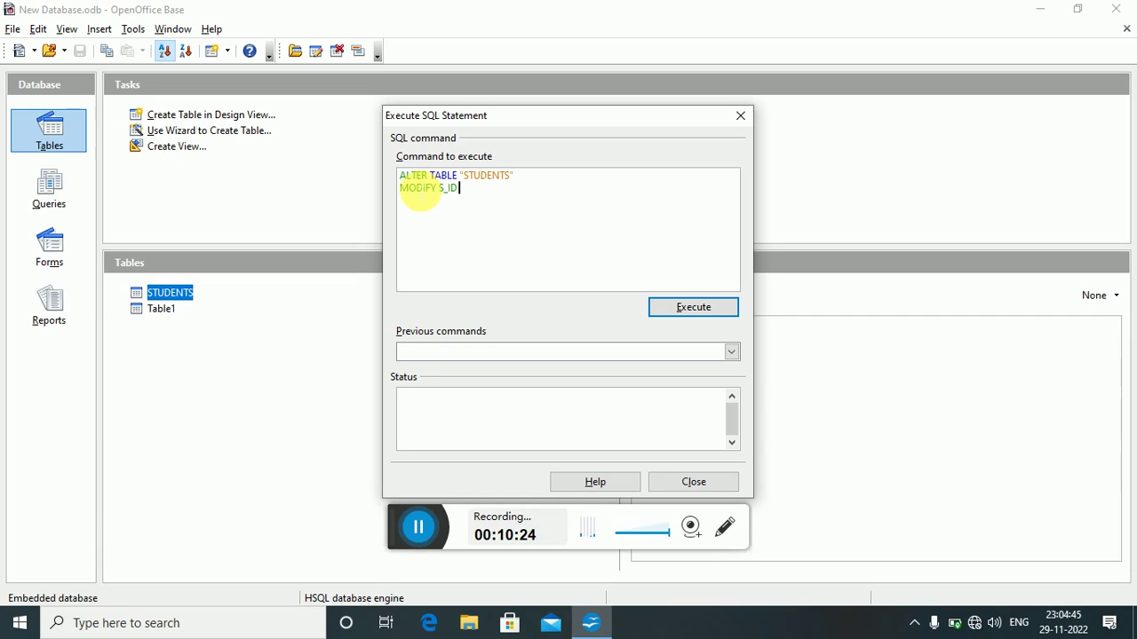
{"action": "type", "text": " VARCHAR(20"}
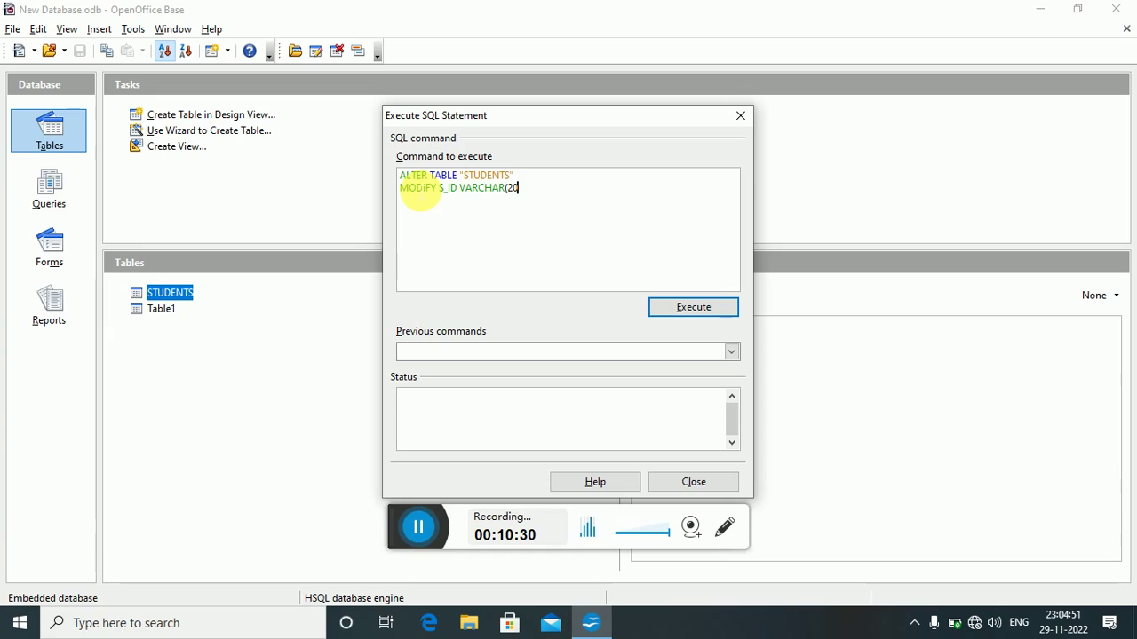
{"action": "type", "text": ");"}
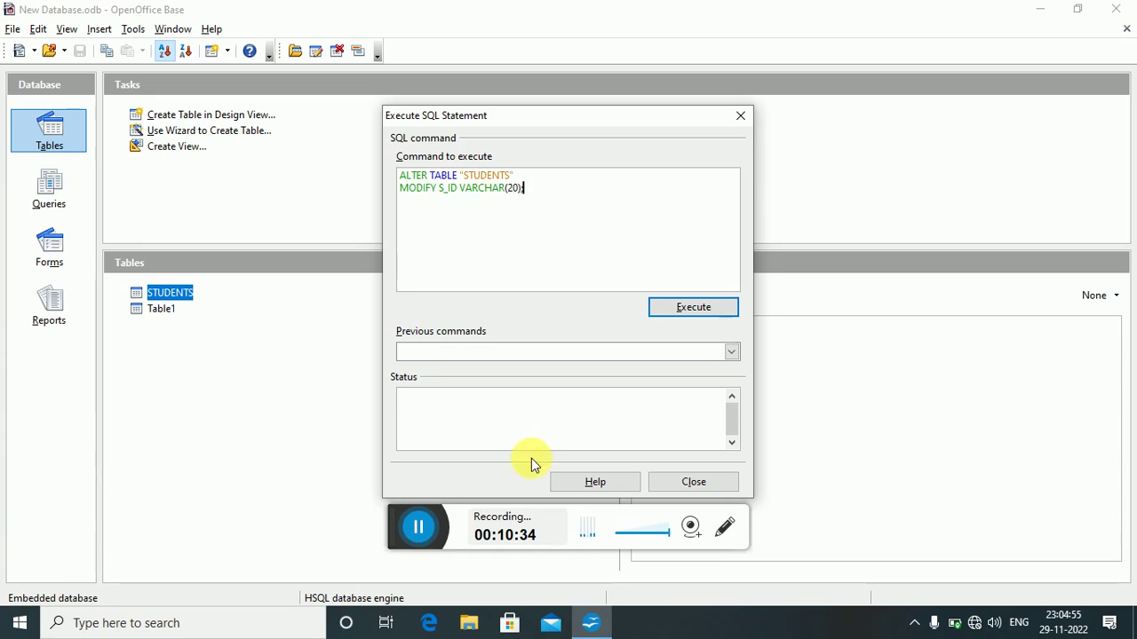
{"action": "left_click", "coordinate": [426, 526]}
{"action": "left_click", "coordinate": [373, 525]}
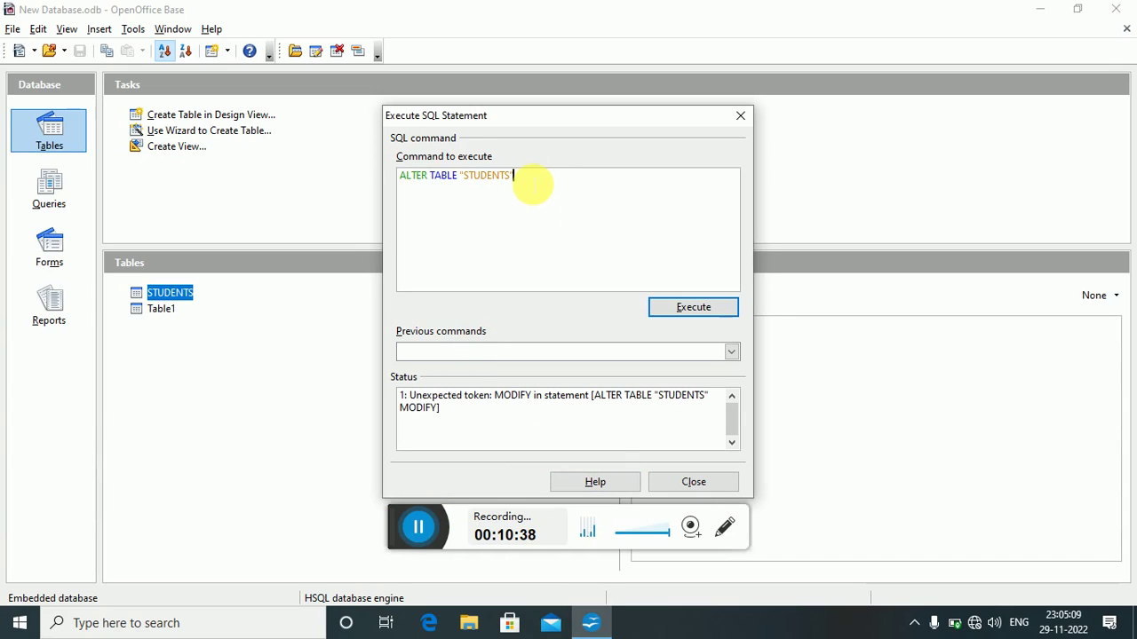
Replace the remaining ALTER TABLE text in the SQL command with UPDATE "STUDENTS".
{"action": "left_click", "coordinate": [533, 182]}
{"action": "key", "text": "BackSpace"}
{"action": "key", "text": "BackSpace"}
{"action": "key", "text": "BackSpace"}
{"action": "key", "text": "BackSpace"}
{"action": "key", "text": "BackSpace"}
{"action": "key", "text": "BackSpace"}
{"action": "key", "text": "BackSpace"}
{"action": "key", "text": "BackSpace"}
{"action": "key", "text": "BackSpace"}
{"action": "key", "text": "BackSpace"}
{"action": "key", "text": "BackSpace"}
{"action": "key", "text": "BackSpace"}
{"action": "key", "text": "BackSpace"}
{"action": "key", "text": "BackSpace"}
{"action": "key", "text": "BackSpace"}
{"action": "key", "text": "BackSpace"}
{"action": "key", "text": "BackSpace"}
{"action": "key", "text": "BackSpace"}
{"action": "key", "text": "BackSpace"}
{"action": "key", "text": "BackSpace"}
{"action": "type", "text": "UPDATE"}
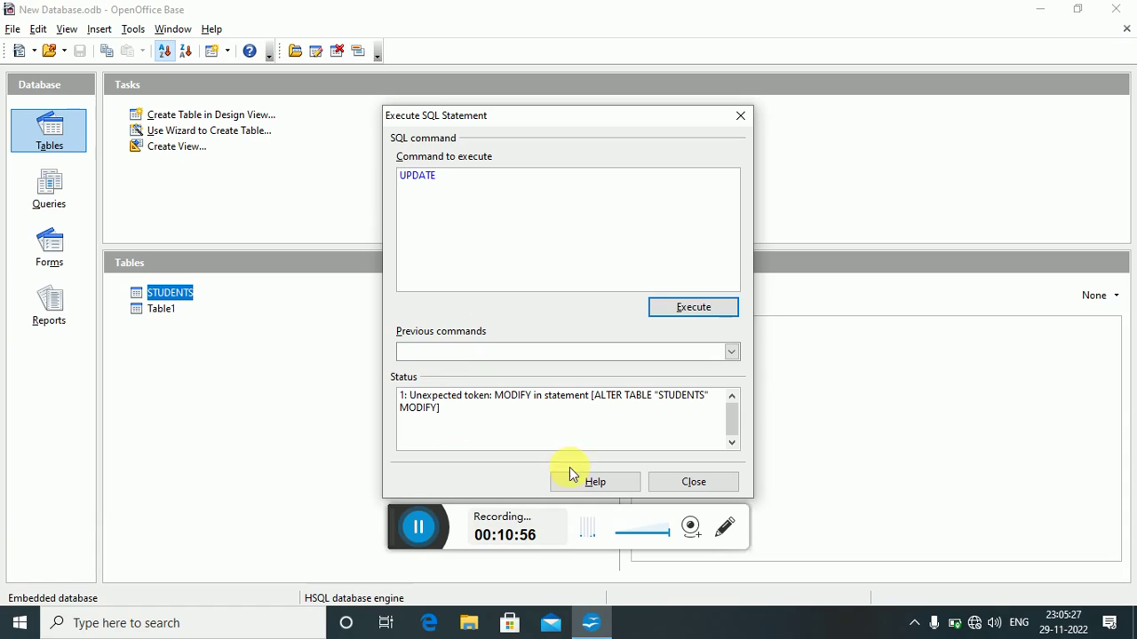
{"action": "left_click", "coordinate": [418, 526]}
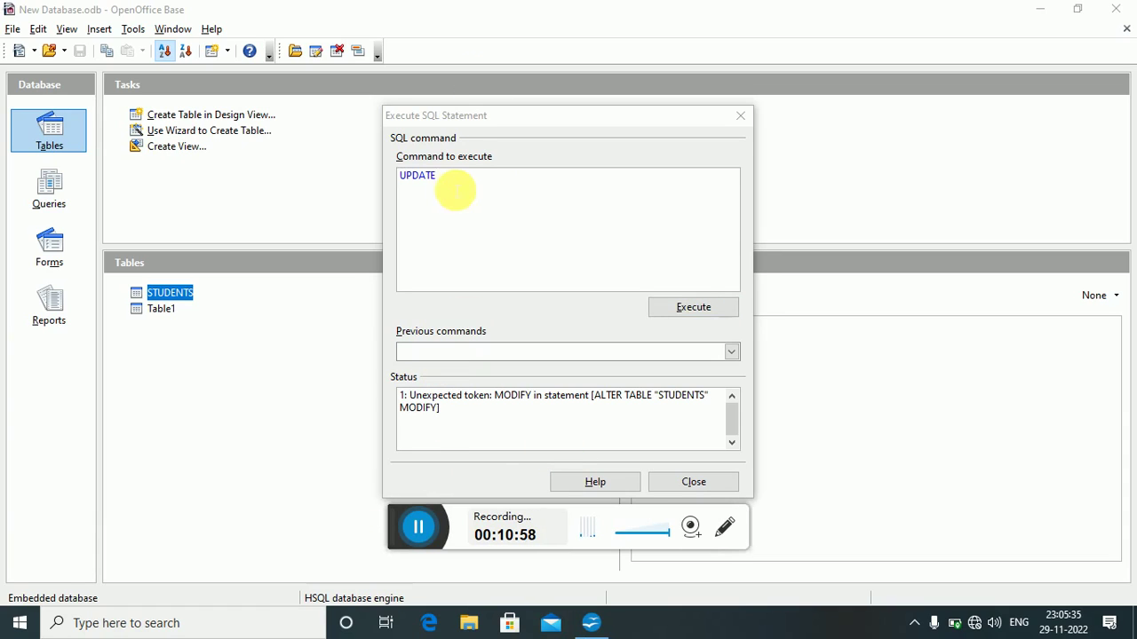
{"action": "left_click", "coordinate": [452, 187]}
{"action": "type", "text": "\""}
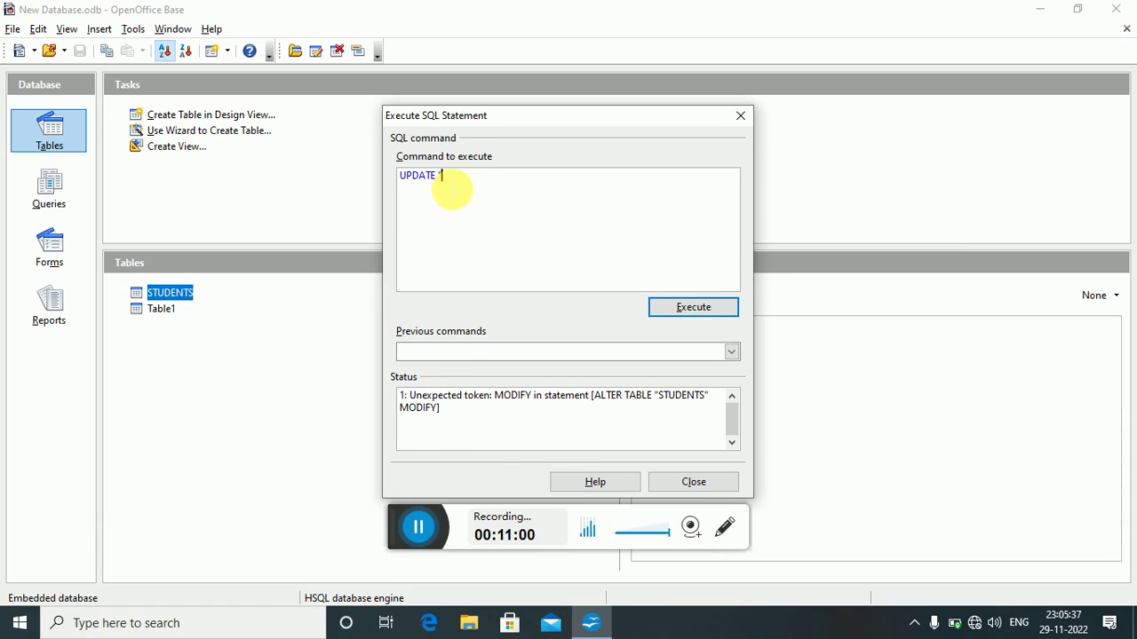
{"action": "type", "text": "STUDENTS\""}
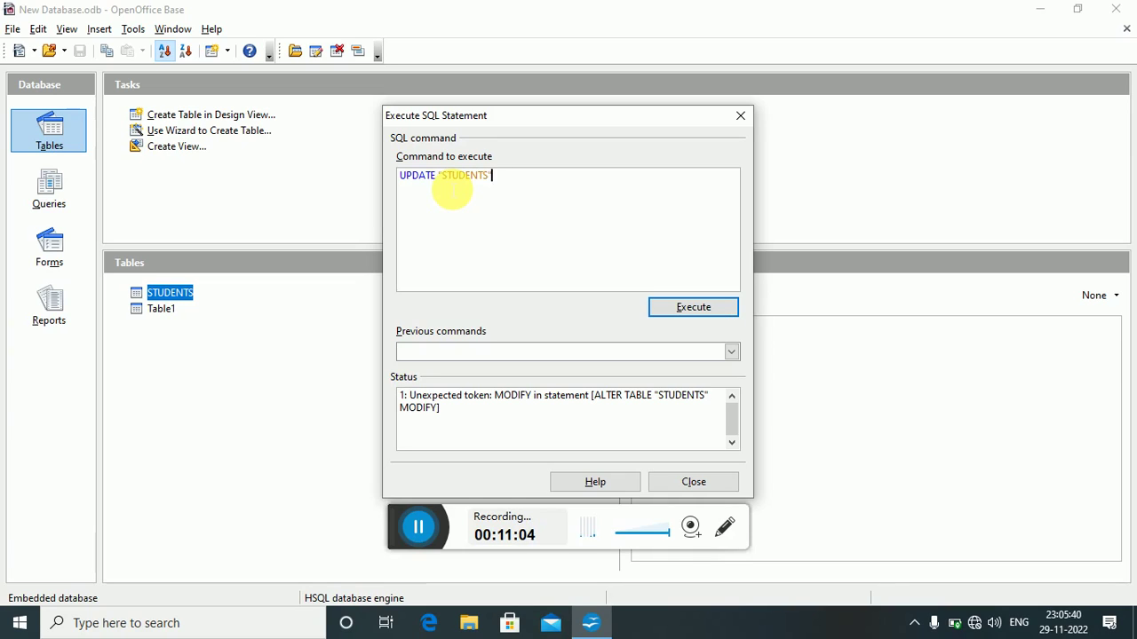
Complete the UPDATE statement with SET STATE='DELHI' and WHERE S_ID=101; on separate lines, and execute it.
{"action": "key", "text": "Return"}
{"action": "type", "text": "SET STATE"}
{"action": "type", "text": "='"}
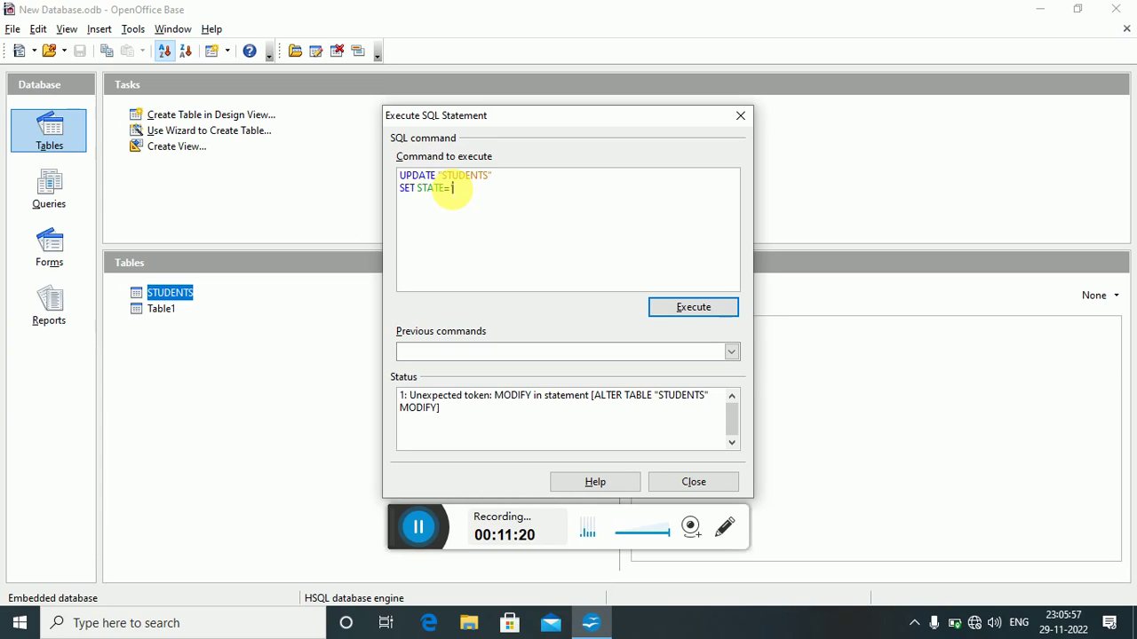
{"action": "type", "text": "DEL"}
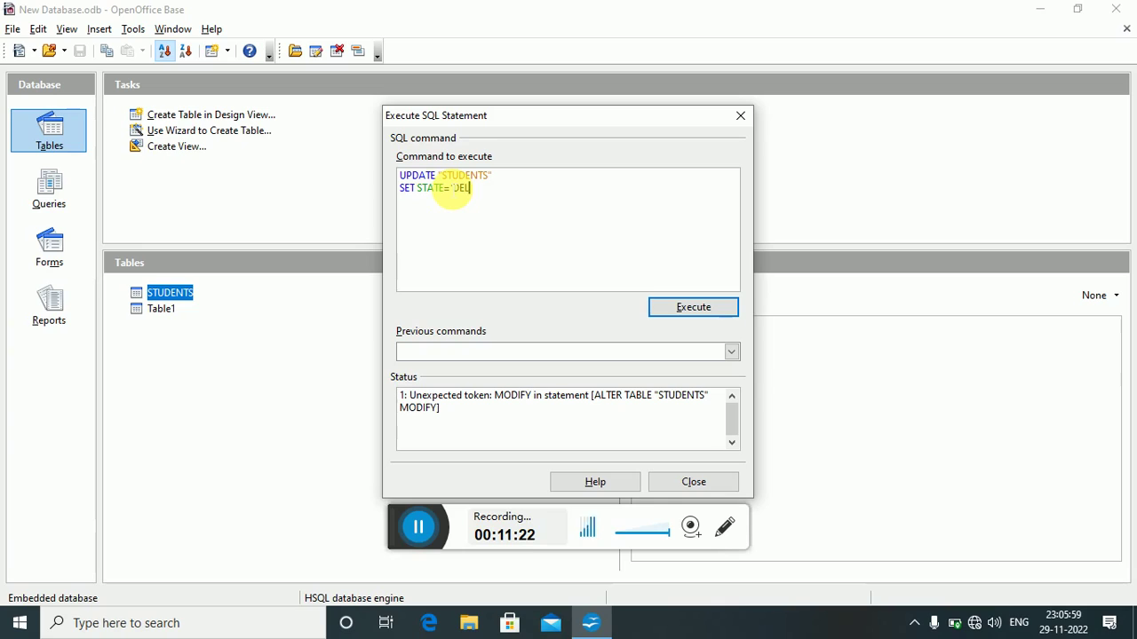
{"action": "type", "text": "HI'"}
{"action": "key", "text": "Return"}
{"action": "type", "text": "WHERE"}
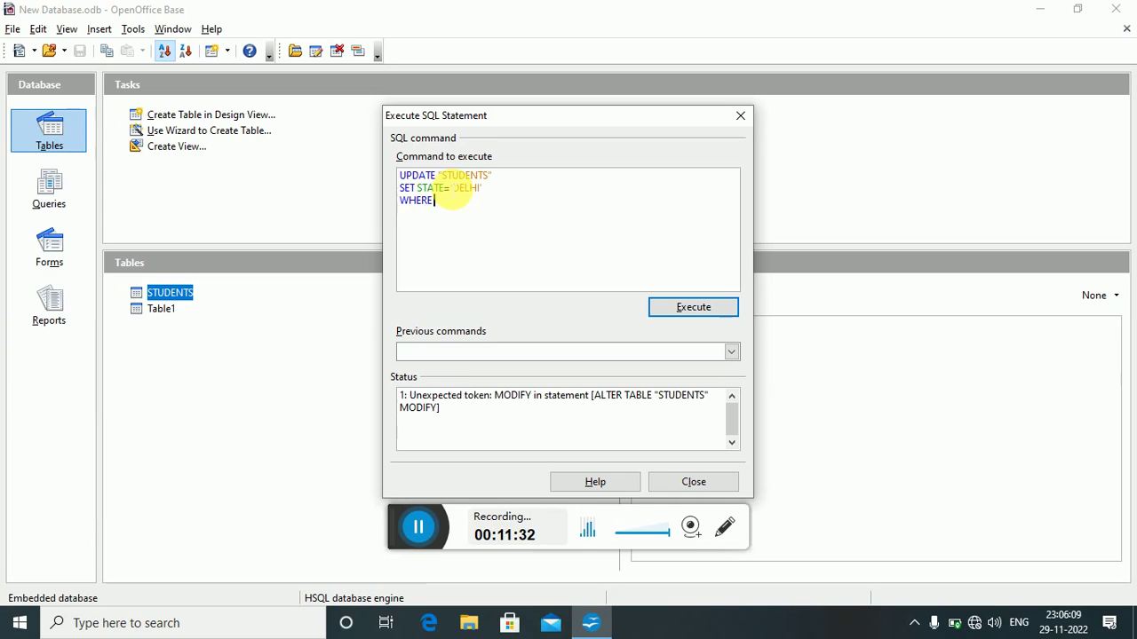
{"action": "type", "text": "S_ID=101;"}
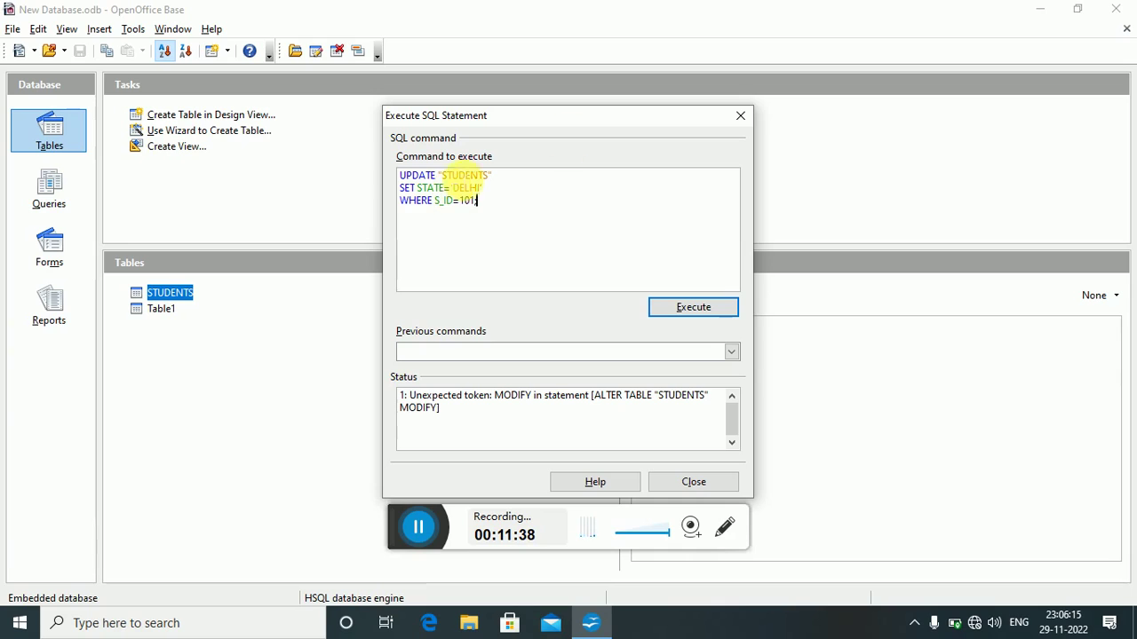
{"action": "left_click", "coordinate": [665, 310]}
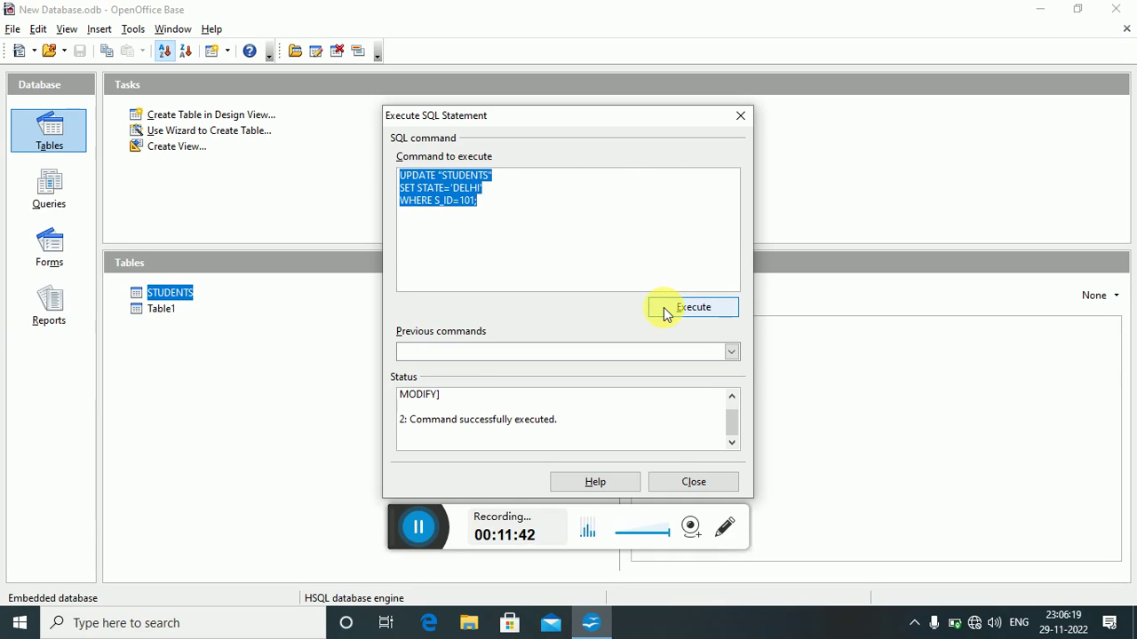
Close the SQL statement dialog, view the STUDENTS table's data to check the STATE value, and close the table.
{"action": "left_click", "coordinate": [671, 486]}
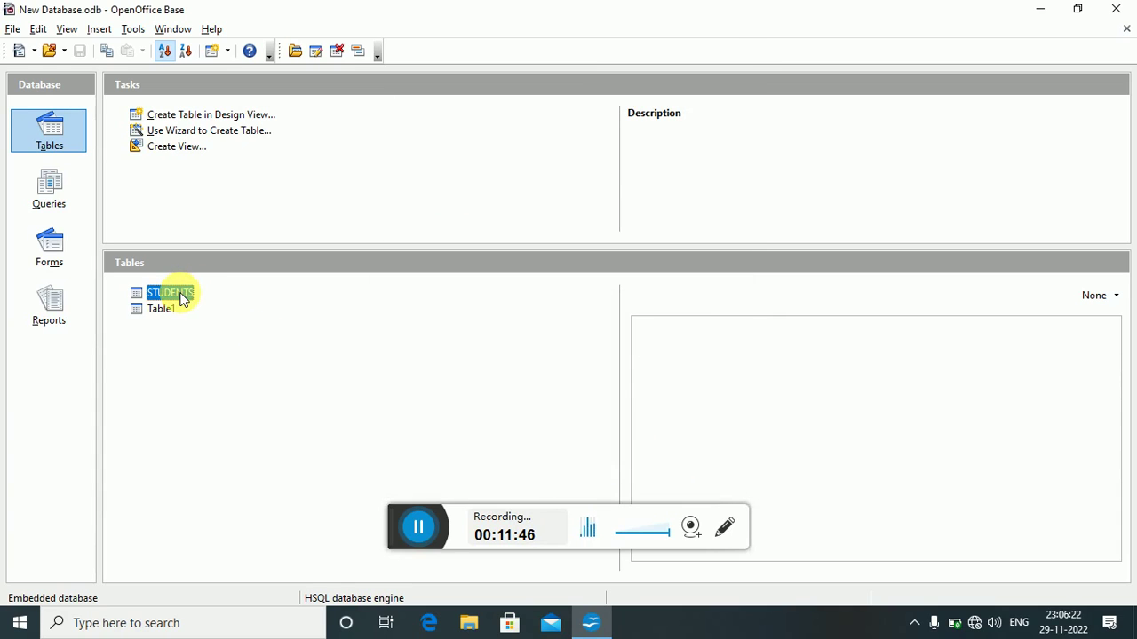
{"action": "double_click", "coordinate": [170, 293]}
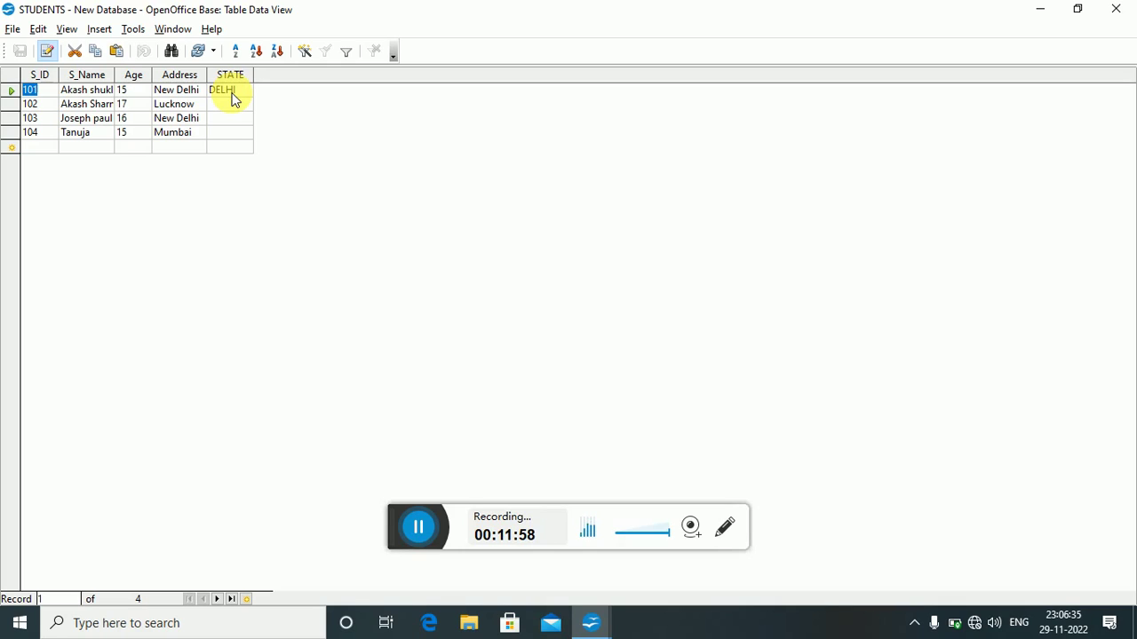
{"action": "left_click", "coordinate": [12, 30]}
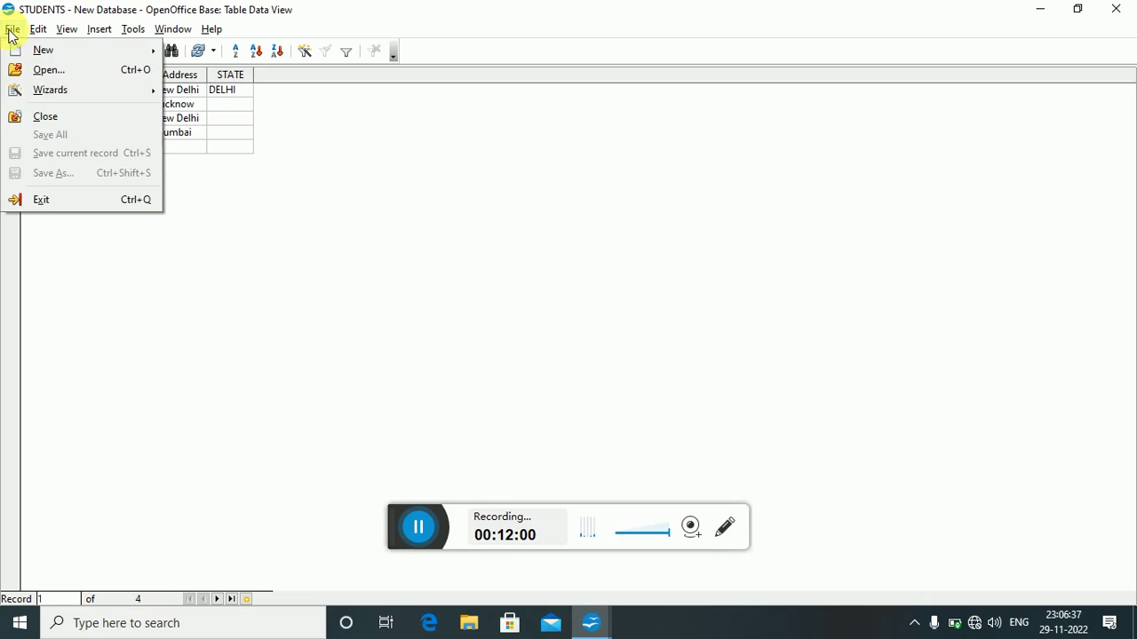
{"action": "left_click", "coordinate": [41, 116]}
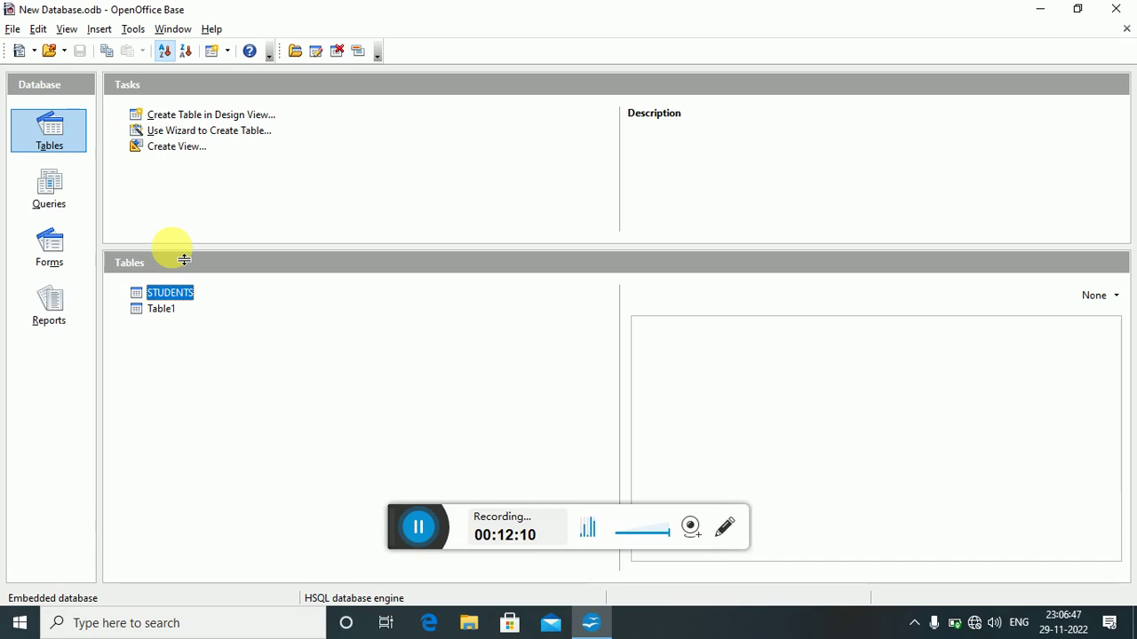
Draft the SQL statement ALTER TABLE "STUDENTS" RENAME COLUMN S_ID to ROLL_NO in the SQL statement dialog.
{"action": "left_click", "coordinate": [131, 36]}
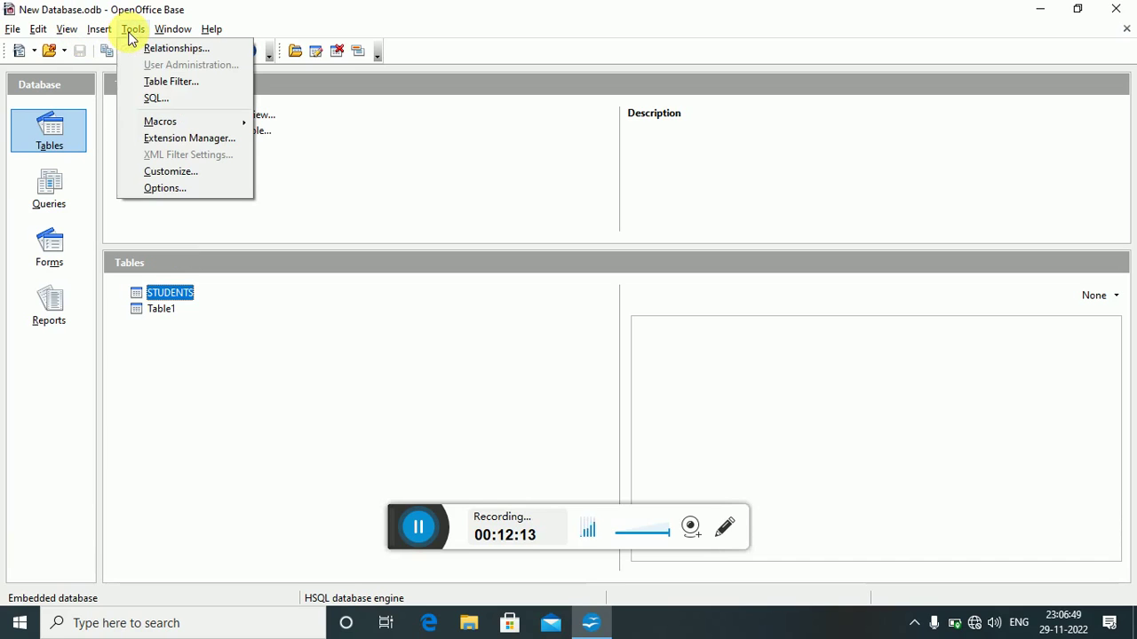
{"action": "left_click", "coordinate": [168, 101]}
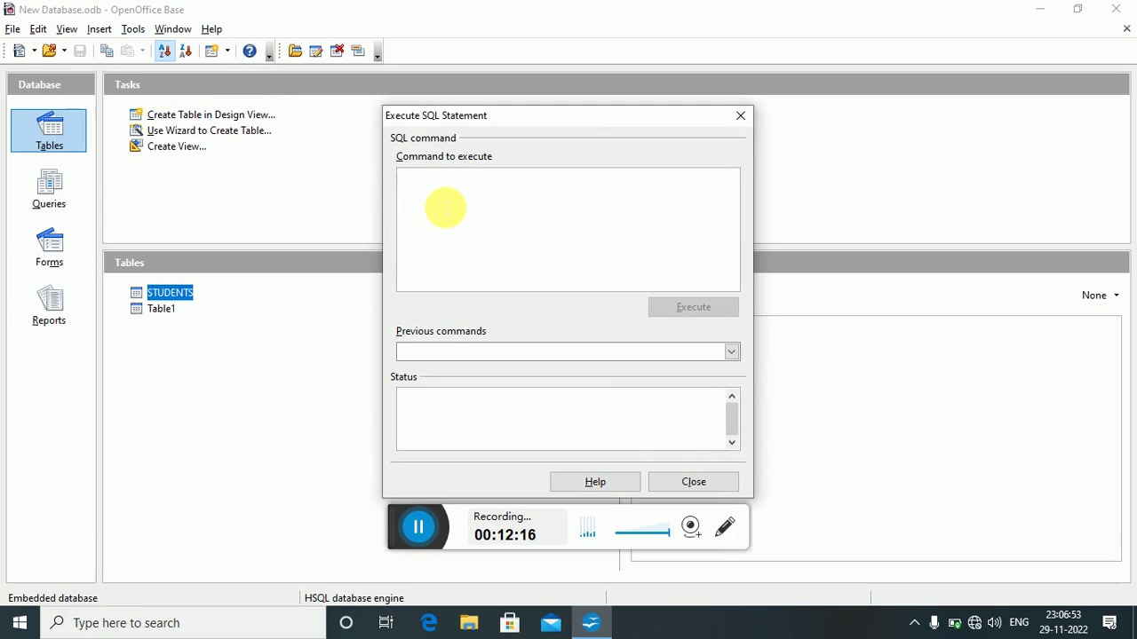
{"action": "type", "text": "ALTER"}
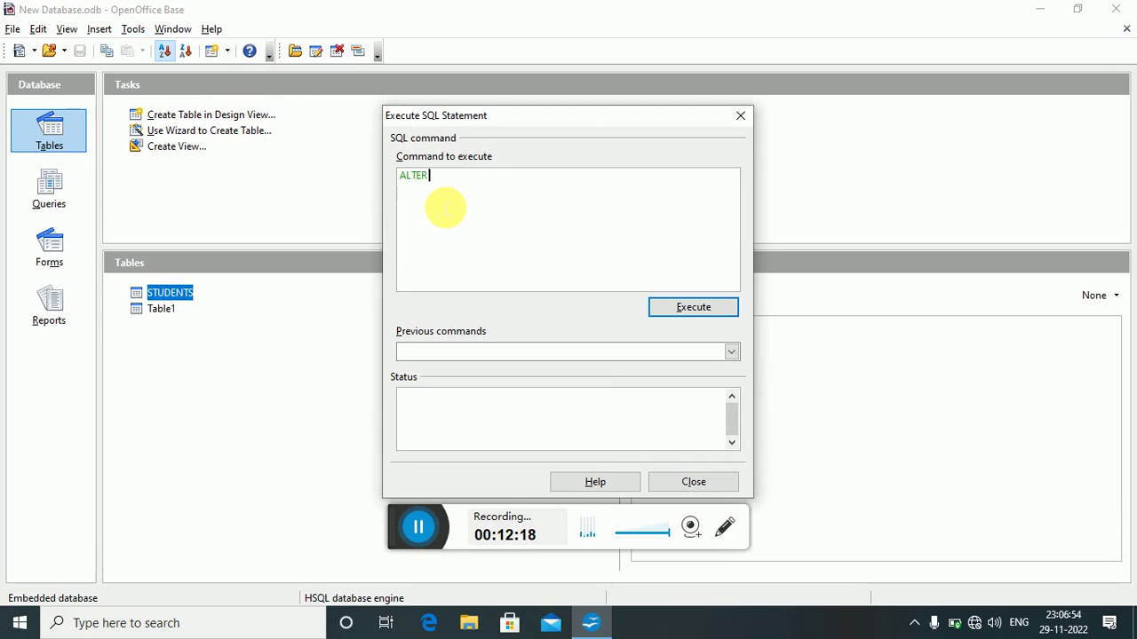
{"action": "type", "text": " TABLE \"STUDEN"}
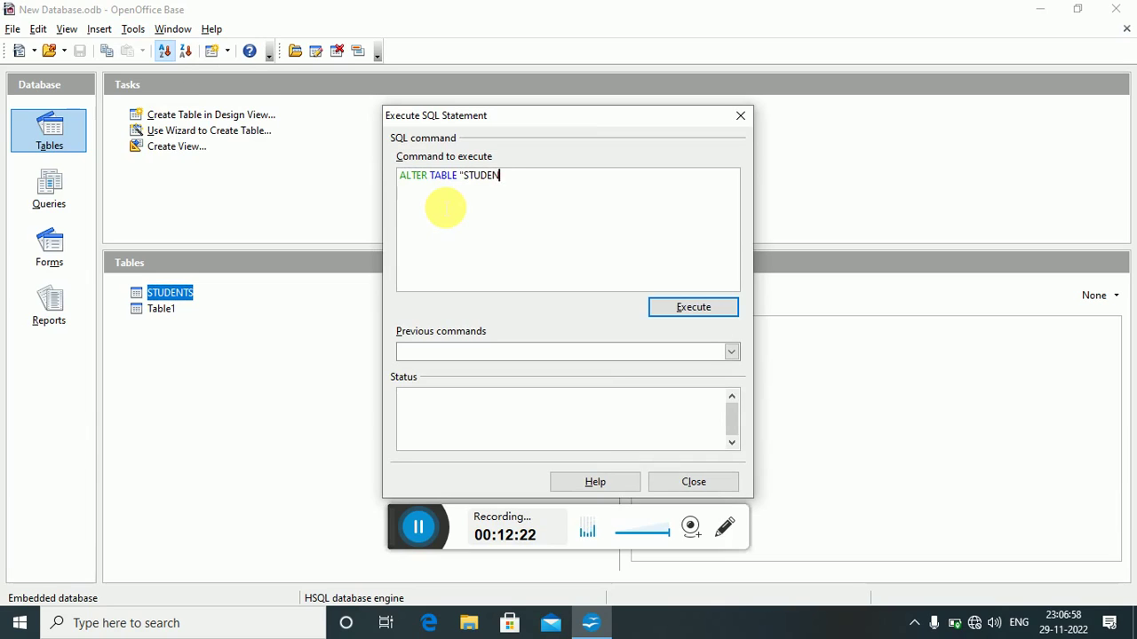
{"action": "type", "text": "TS\""}
{"action": "key", "text": "Return"}
{"action": "type", "text": "REANEM"}
{"action": "key", "text": "BackSpace"}
{"action": "key", "text": "BackSpace"}
{"action": "key", "text": "BackSpace"}
{"action": "key", "text": "BackSpace"}
{"action": "key", "text": "BackSpace"}
{"action": "type", "text": "ENAM"}
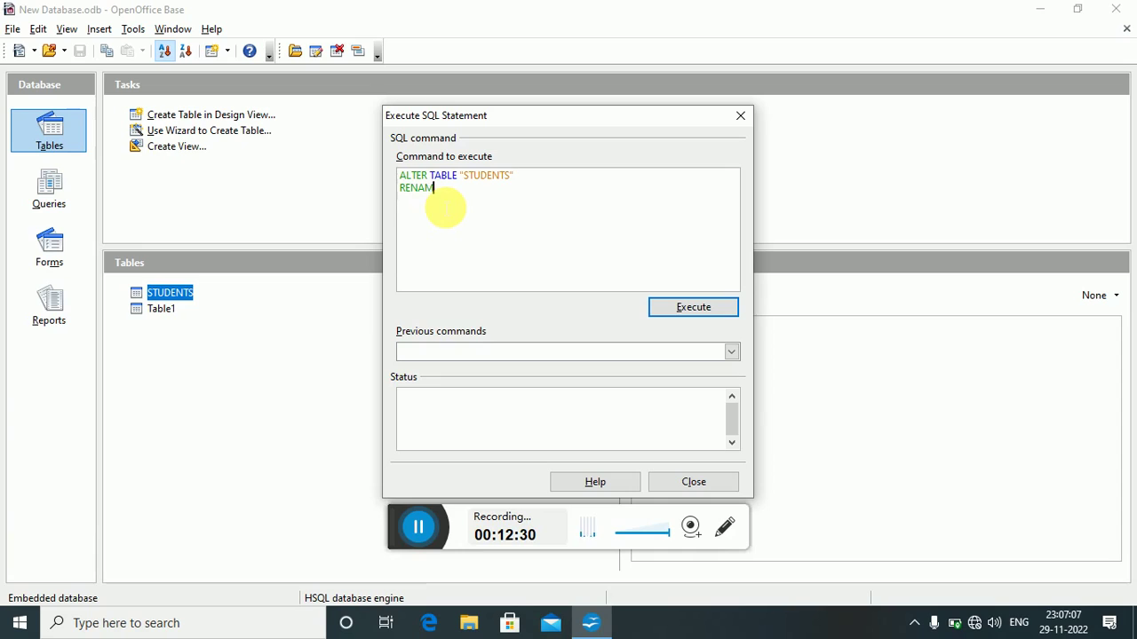
{"action": "type", "text": "E COLUMN S"}
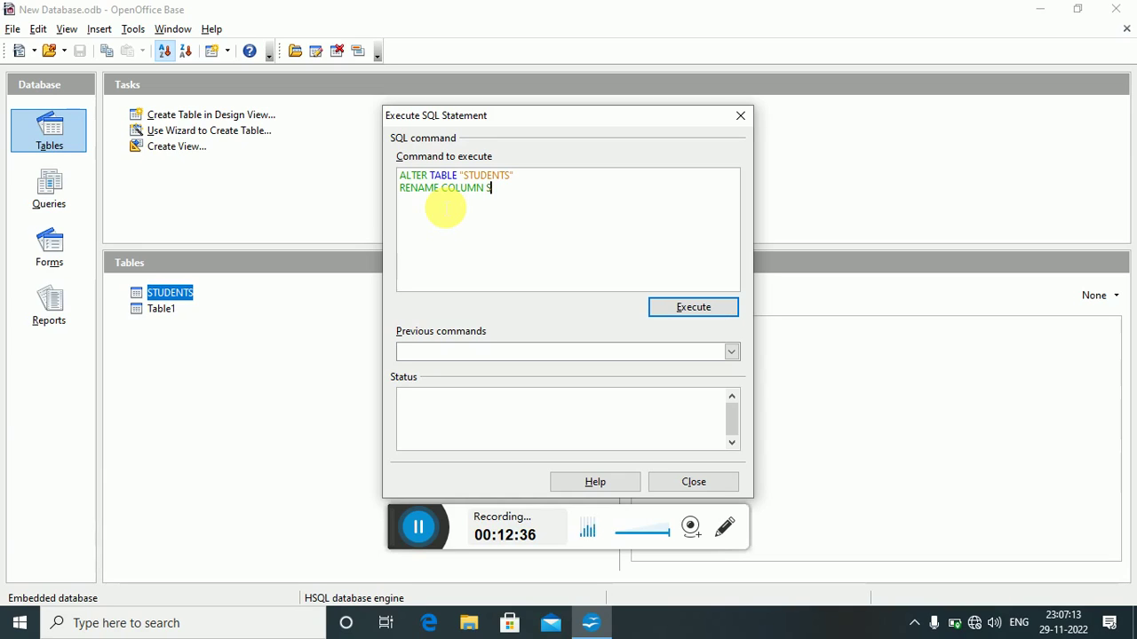
{"action": "type", "text": "."}
{"action": "type", "text": "ID"}
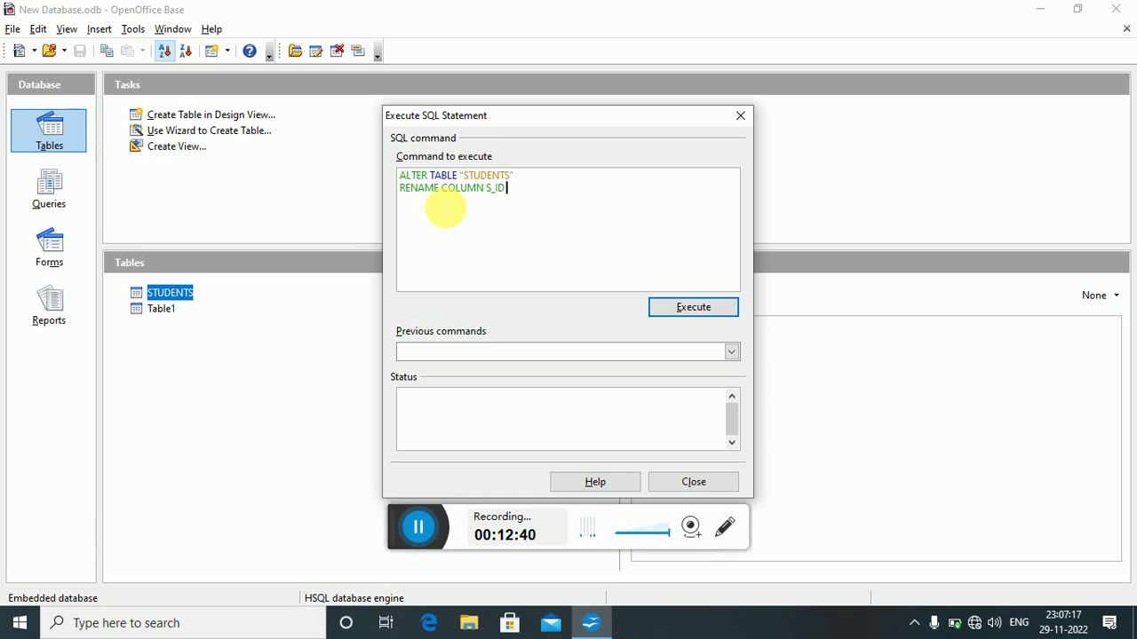
{"action": "type", "text": " to ROLL"}
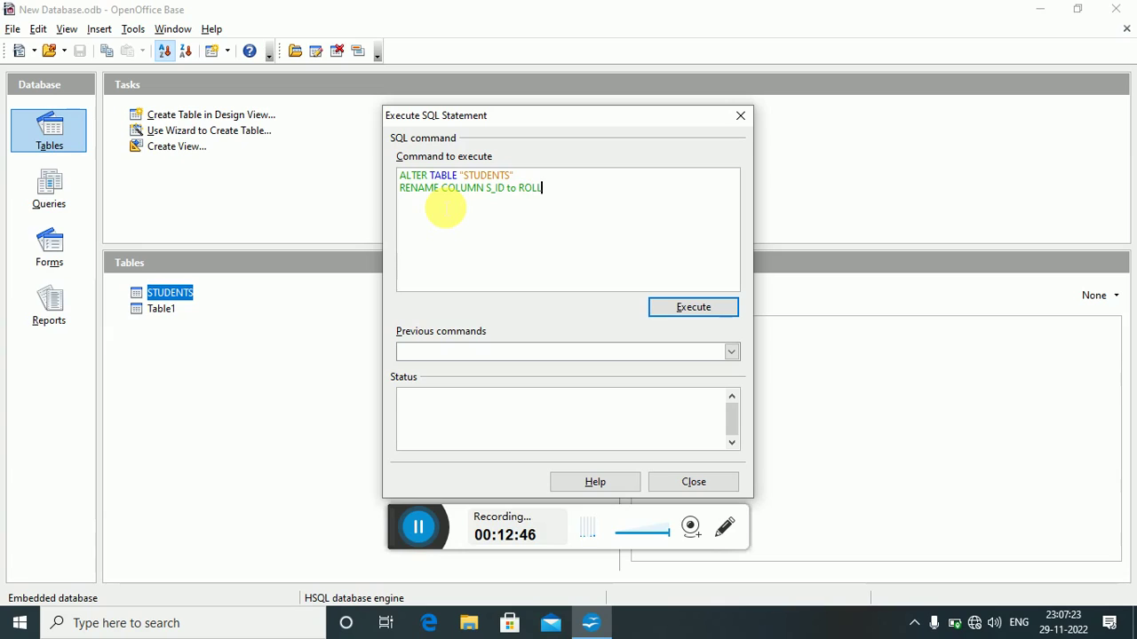
{"action": "type", "text": "_n"}
{"action": "key", "text": "BackSpace"}
{"action": "type", "text": "NO"}
{"action": "left_click", "coordinate": [418, 527]}
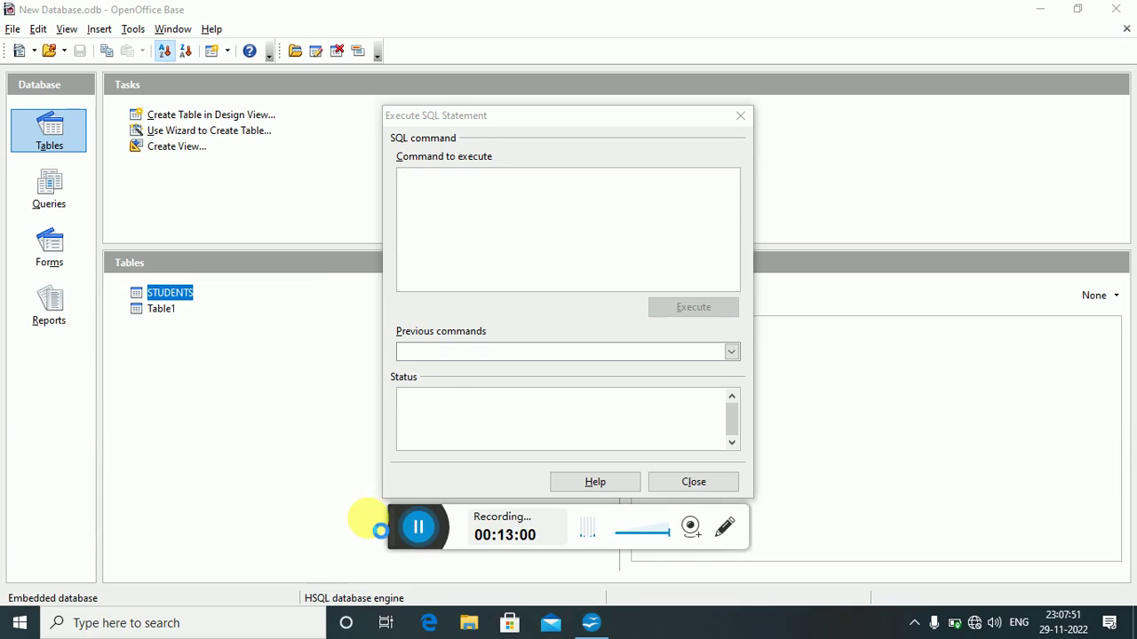
Write the SQL command ALTER TABLE "STUDENTS" with DROP COLUMN STATE; on a second line, and execute it.
{"action": "left_click", "coordinate": [415, 191]}
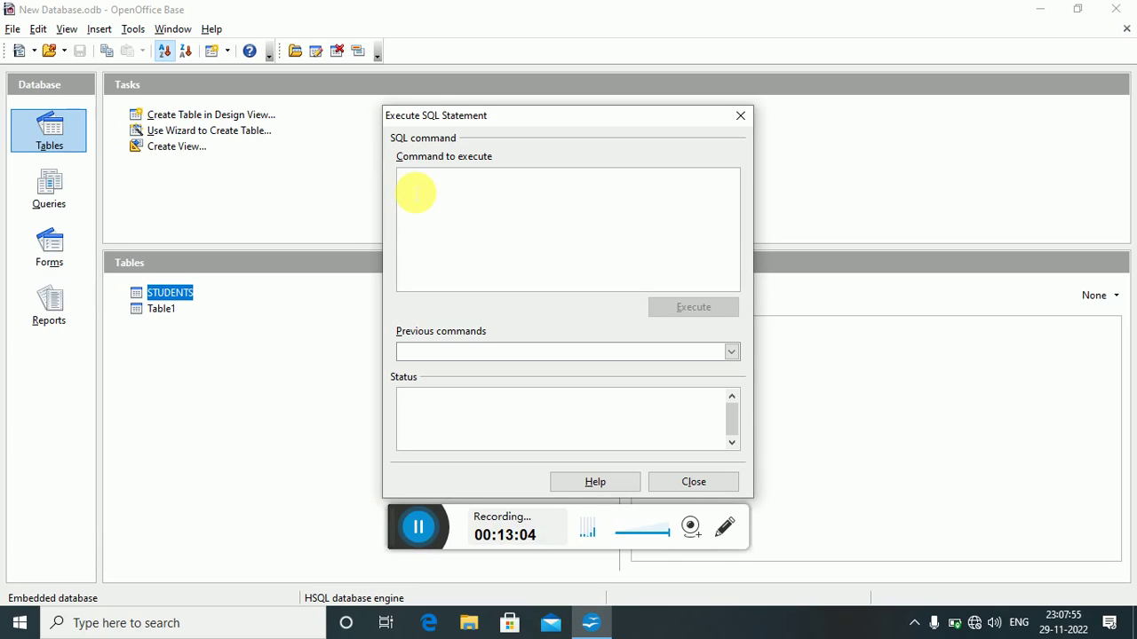
{"action": "type", "text": "ALTER TAB"}
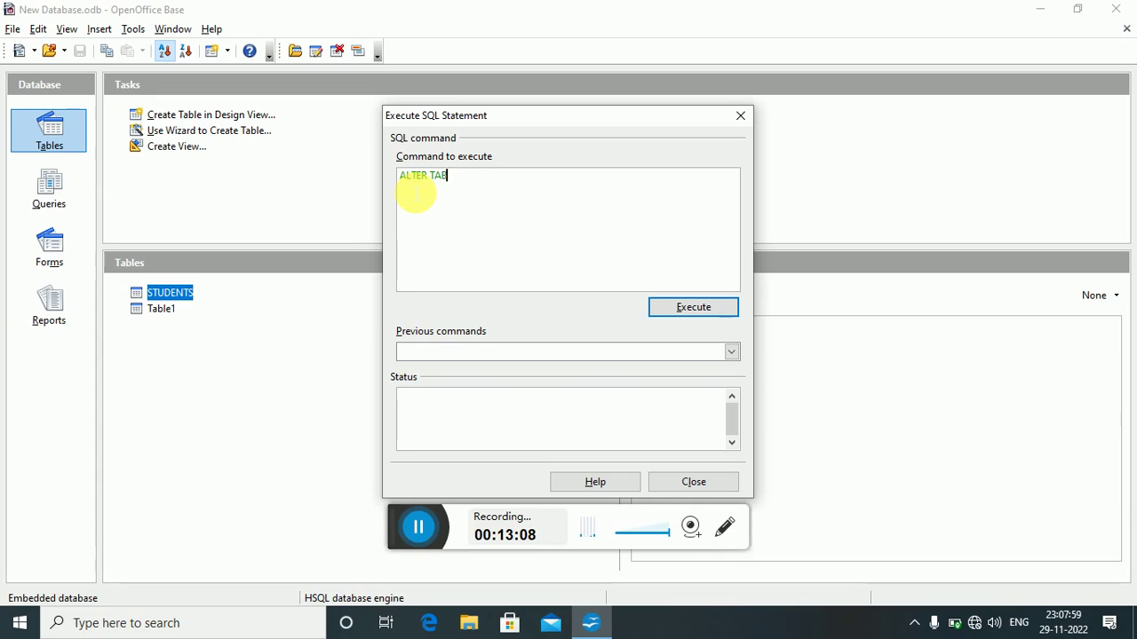
{"action": "type", "text": "LE \"STUDENTS"}
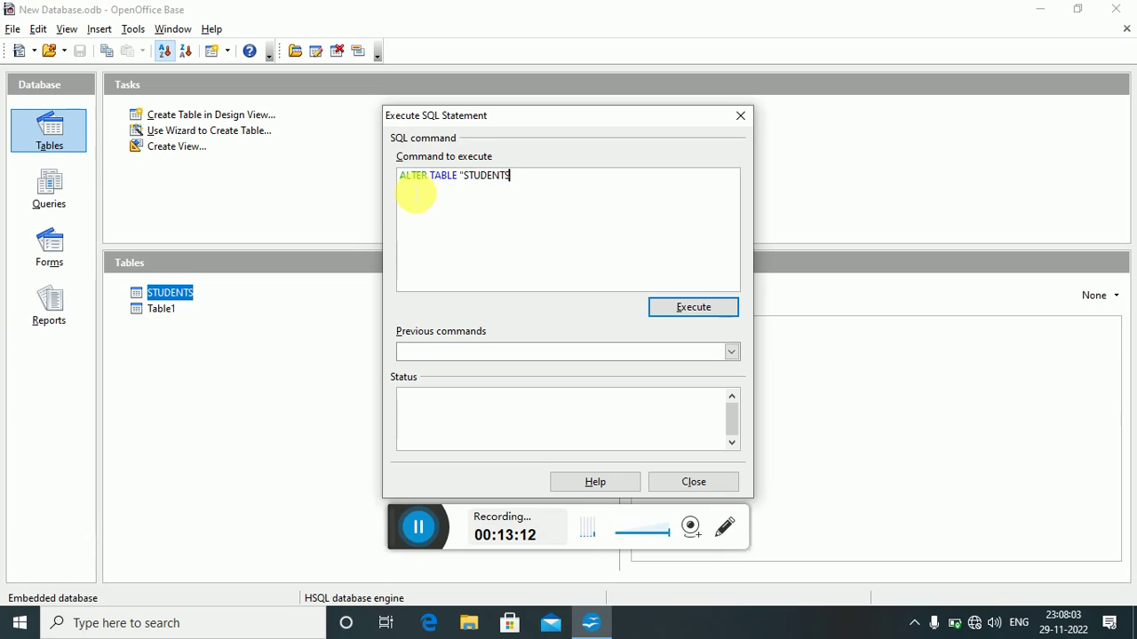
{"action": "type", "text": "\" "}
{"action": "type", "text": "DRP"}
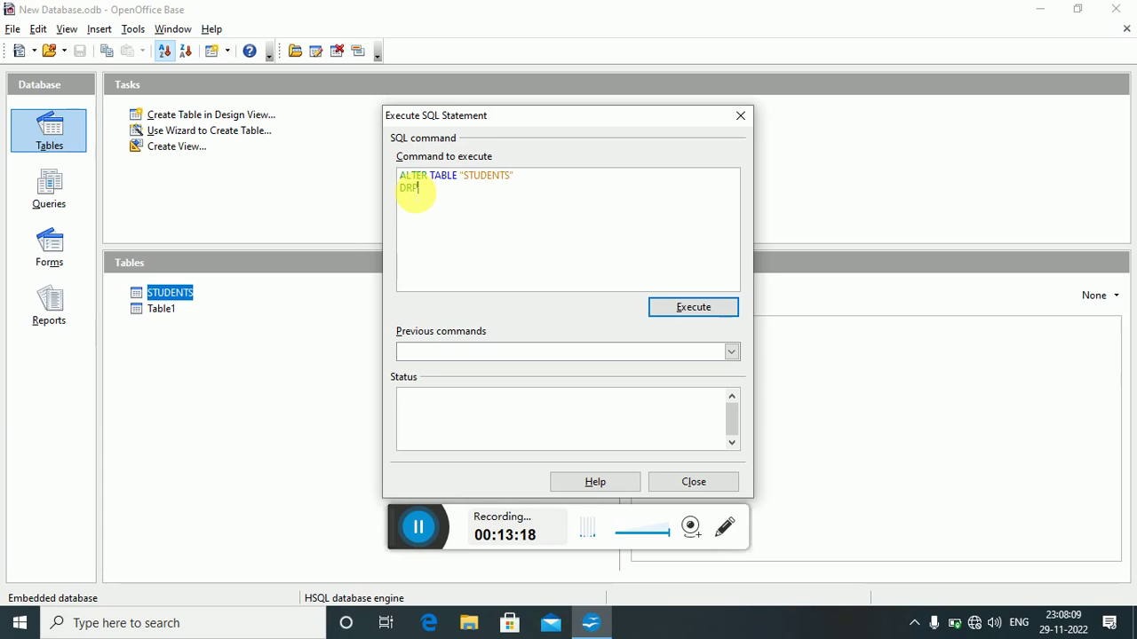
{"action": "key", "text": "BackSpace"}
{"action": "type", "text": "OP COLUMN STATE"}
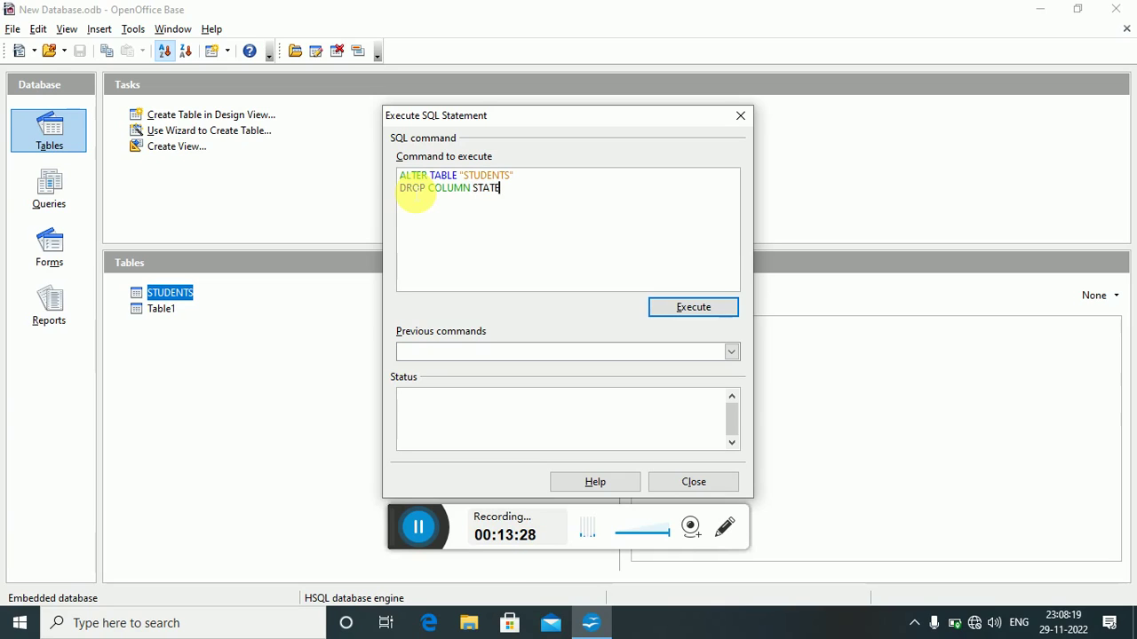
{"action": "type", "text": ";"}
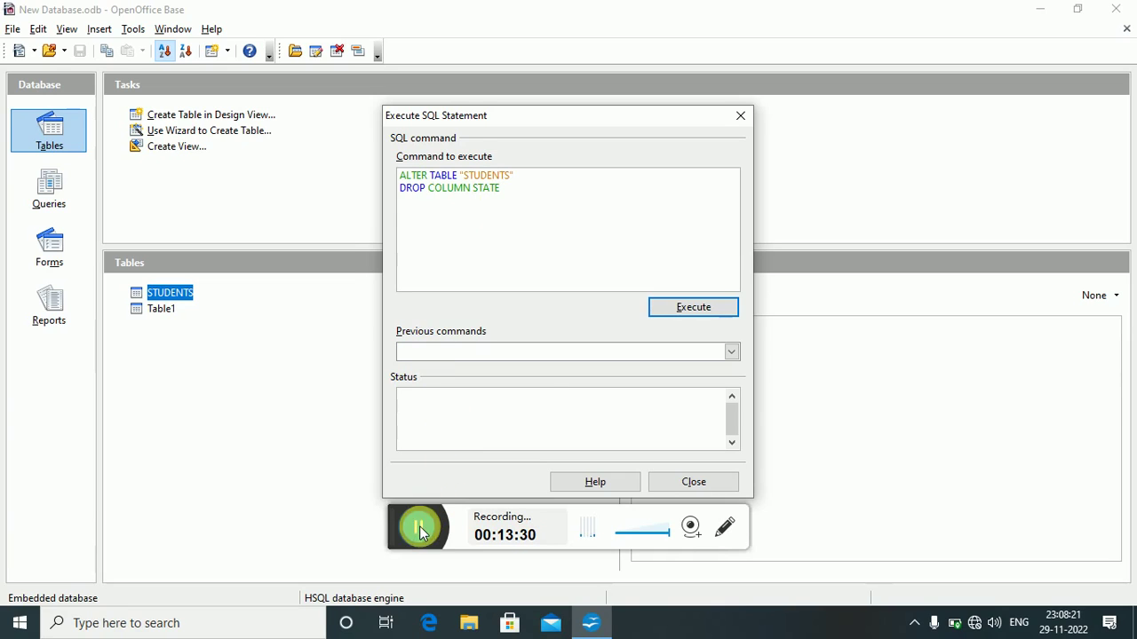
{"action": "key", "text": "Return"}
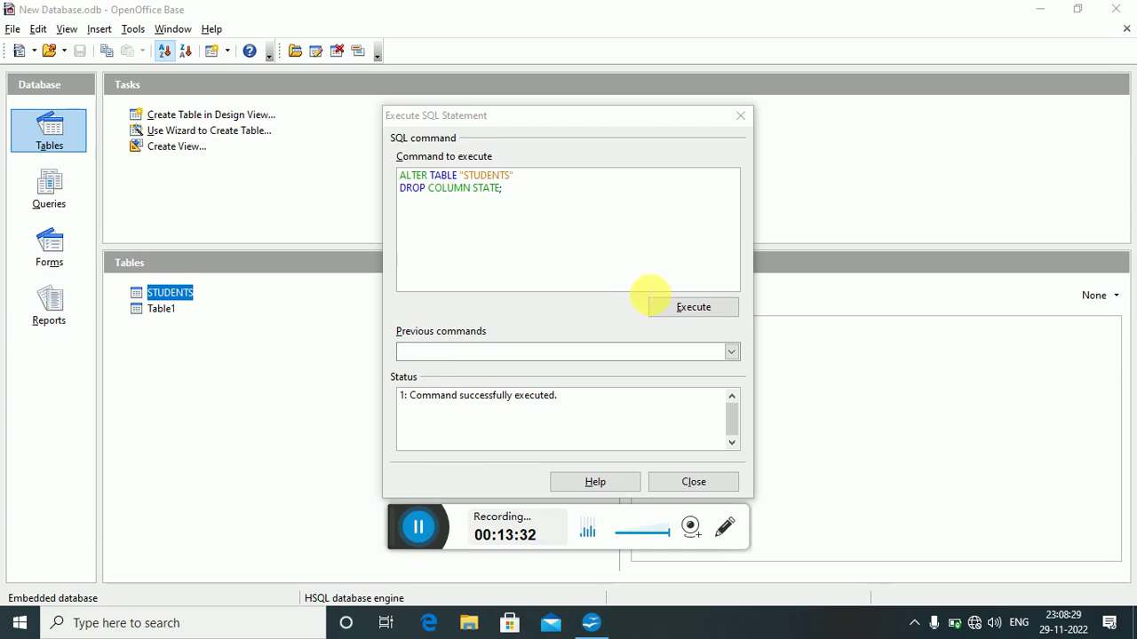
Close the SQL statement dialog, view the STUDENTS table's data to check its columns, and close the table.
{"action": "left_click", "coordinate": [672, 479]}
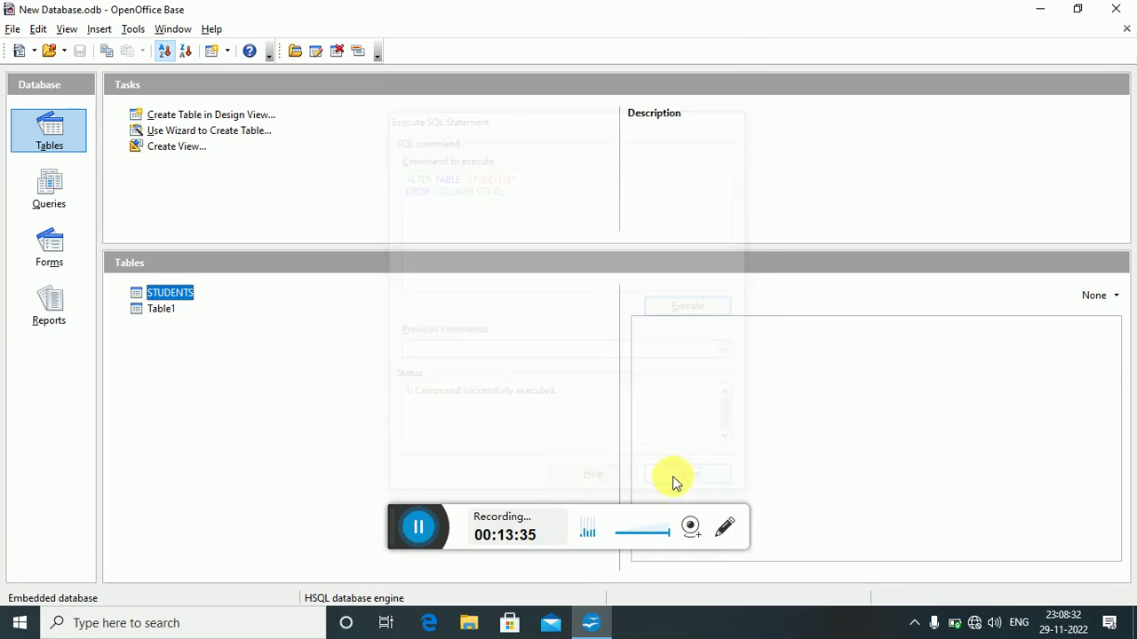
{"action": "double_click", "coordinate": [173, 293]}
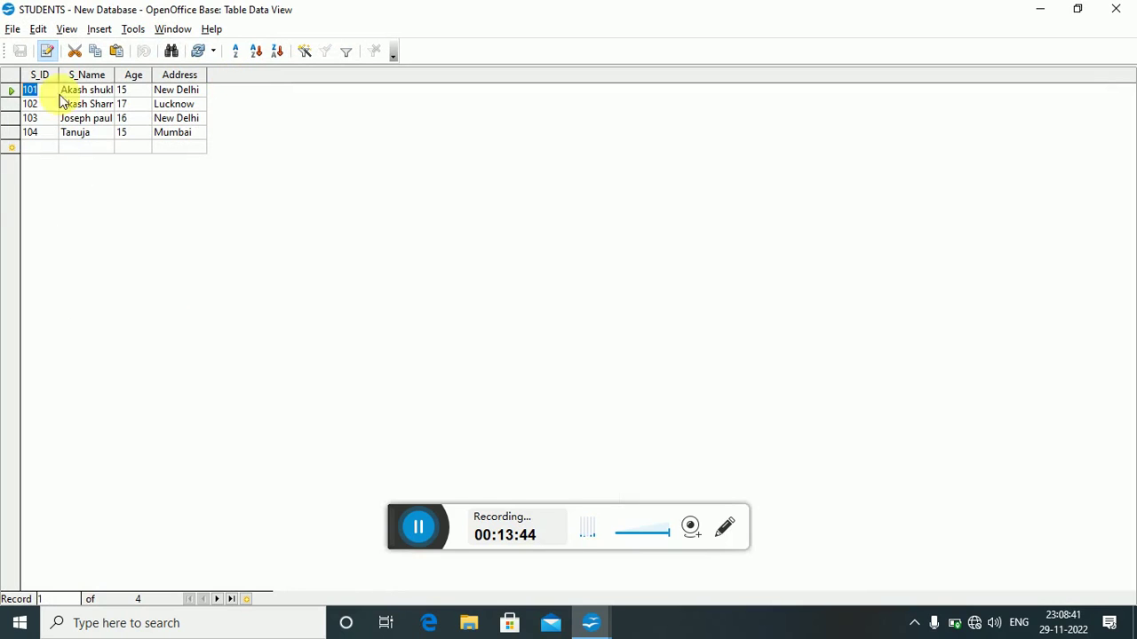
{"action": "left_click", "coordinate": [11, 34]}
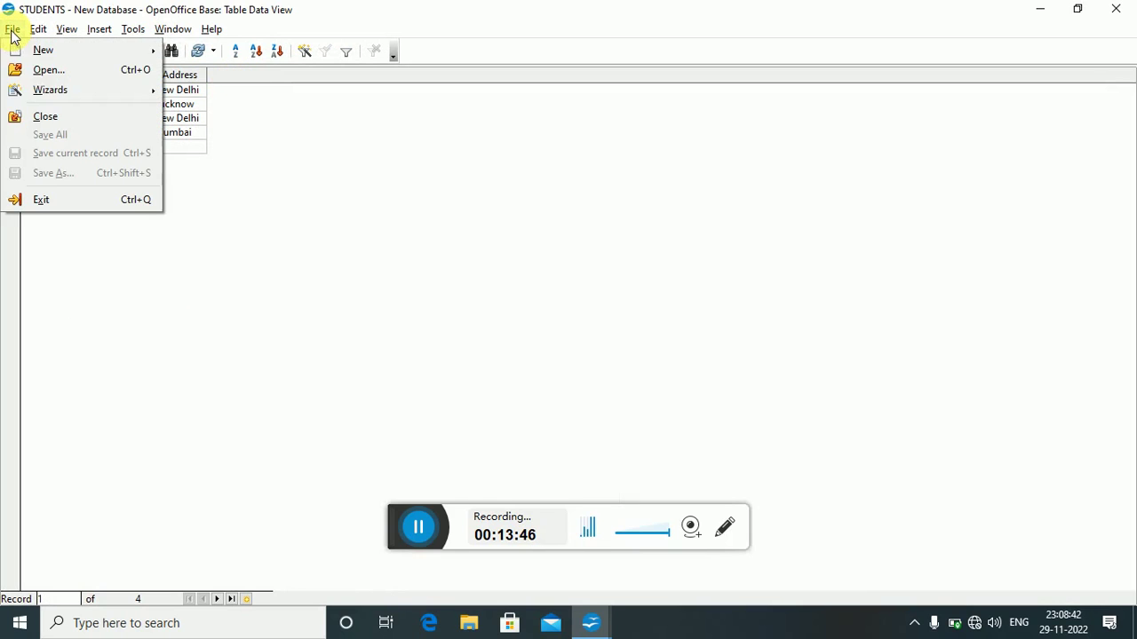
{"action": "left_click", "coordinate": [42, 116]}
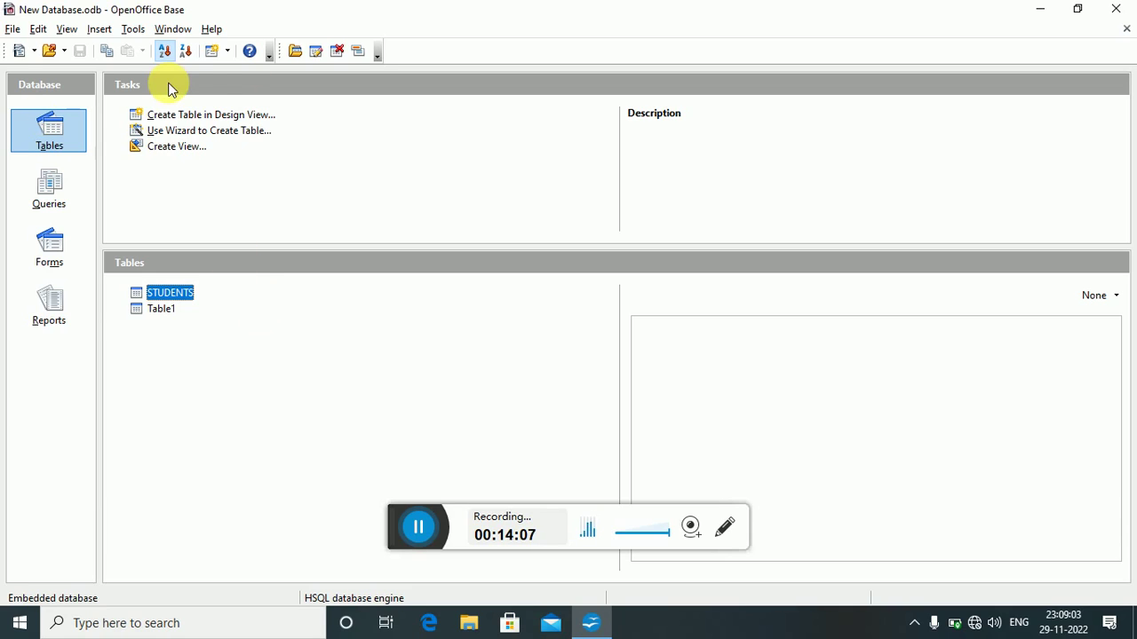
Execute the SQL command DROP TABLE "Table1"; in a new SQL statement dialog and close the dialog.
{"action": "left_click", "coordinate": [135, 30]}
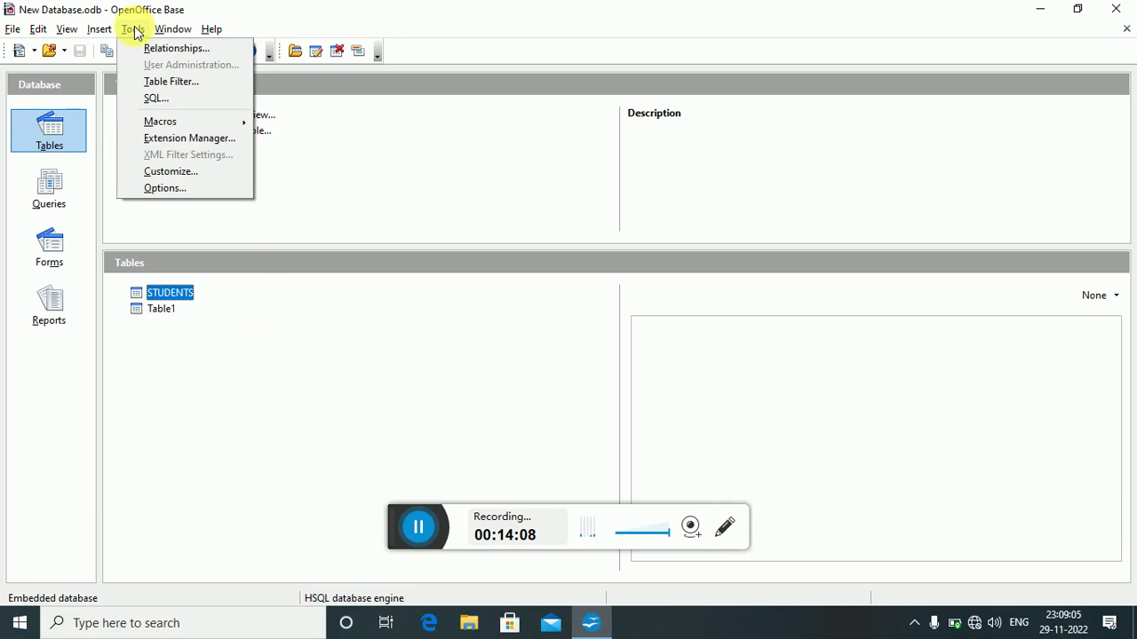
{"action": "left_click", "coordinate": [157, 99]}
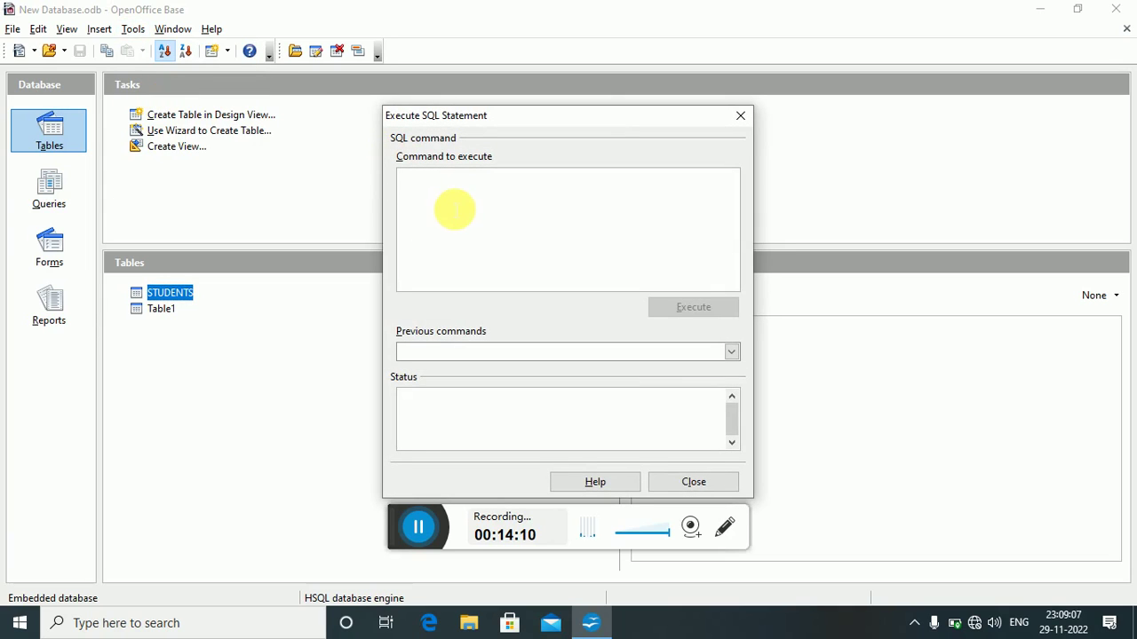
{"action": "type", "text": "DROP"}
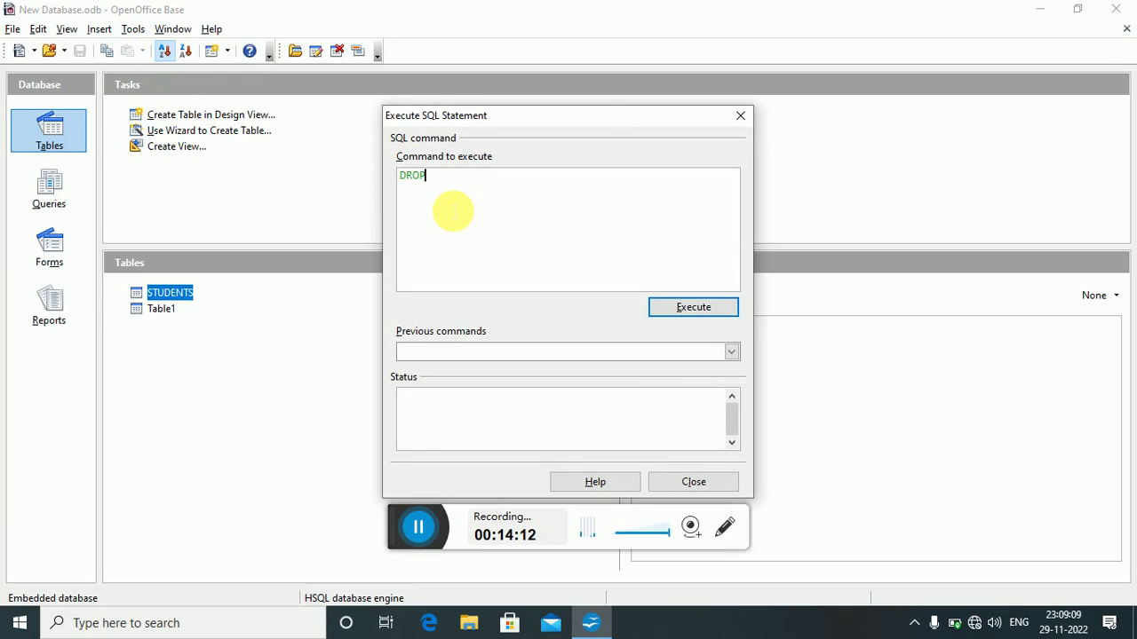
{"action": "type", "text": " TABLE"}
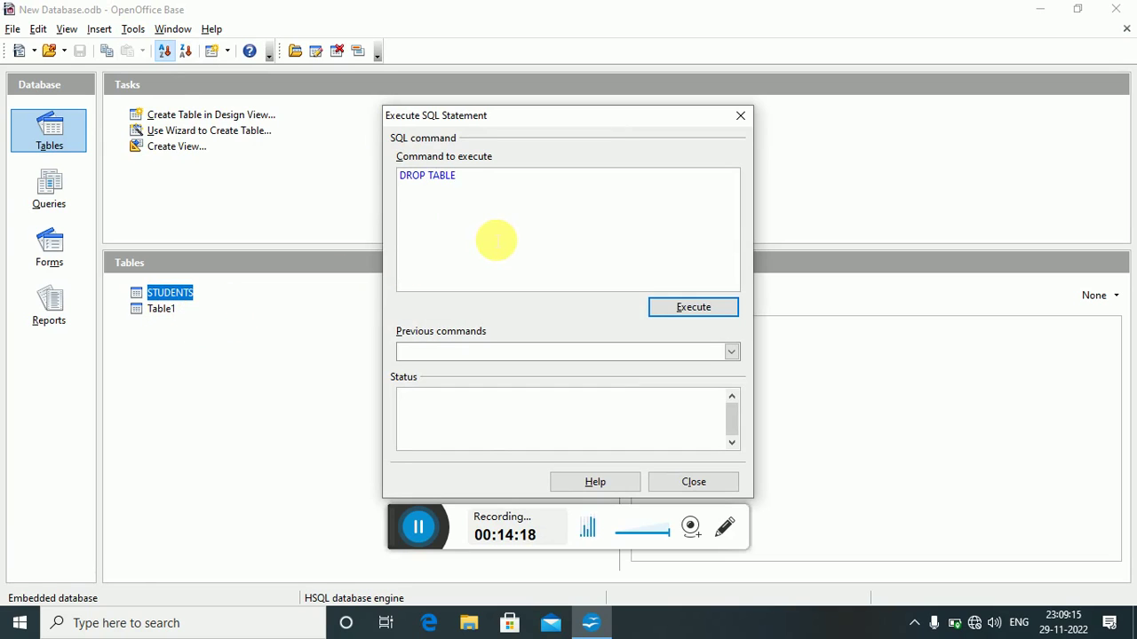
{"action": "type", "text": "\""}
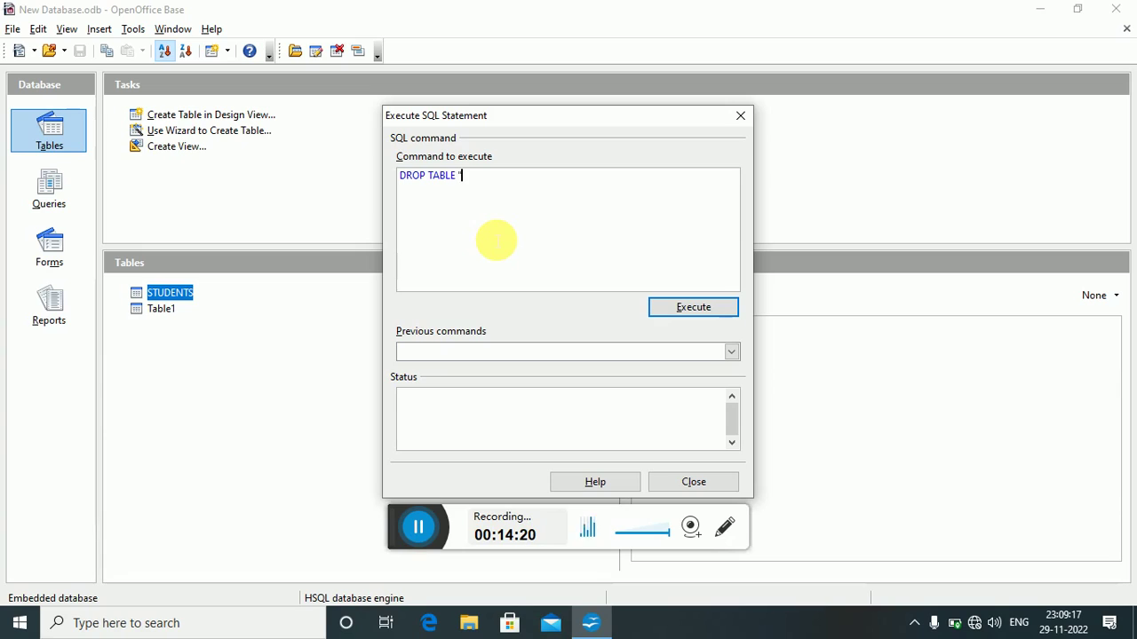
{"action": "type", "text": "Table1\";"}
{"action": "left_click", "coordinate": [678, 309]}
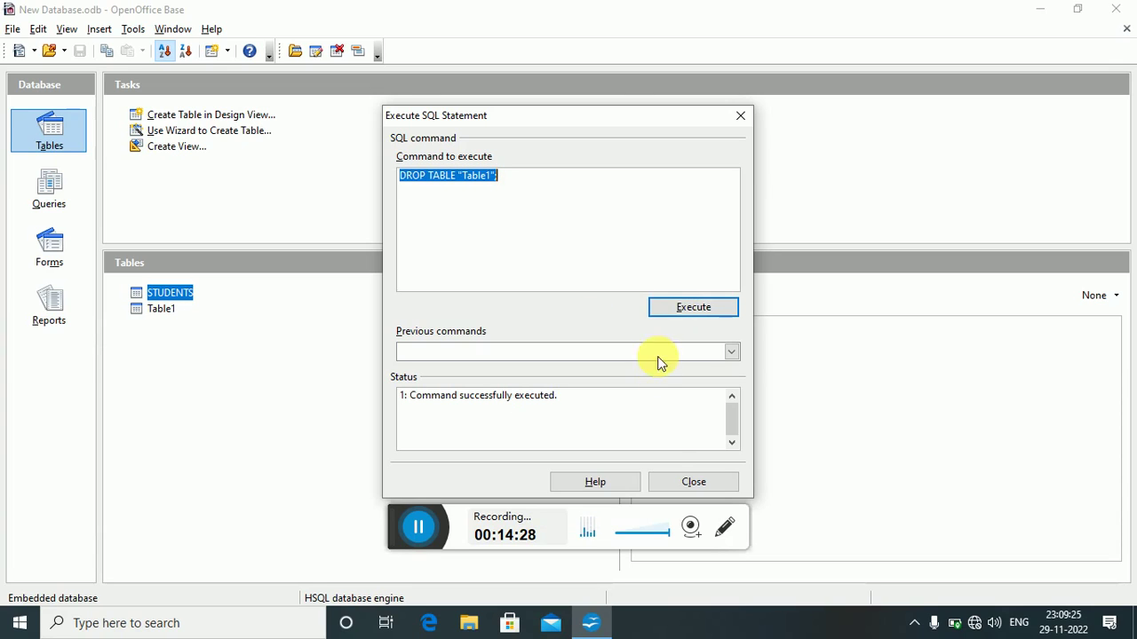
{"action": "left_click", "coordinate": [693, 482]}
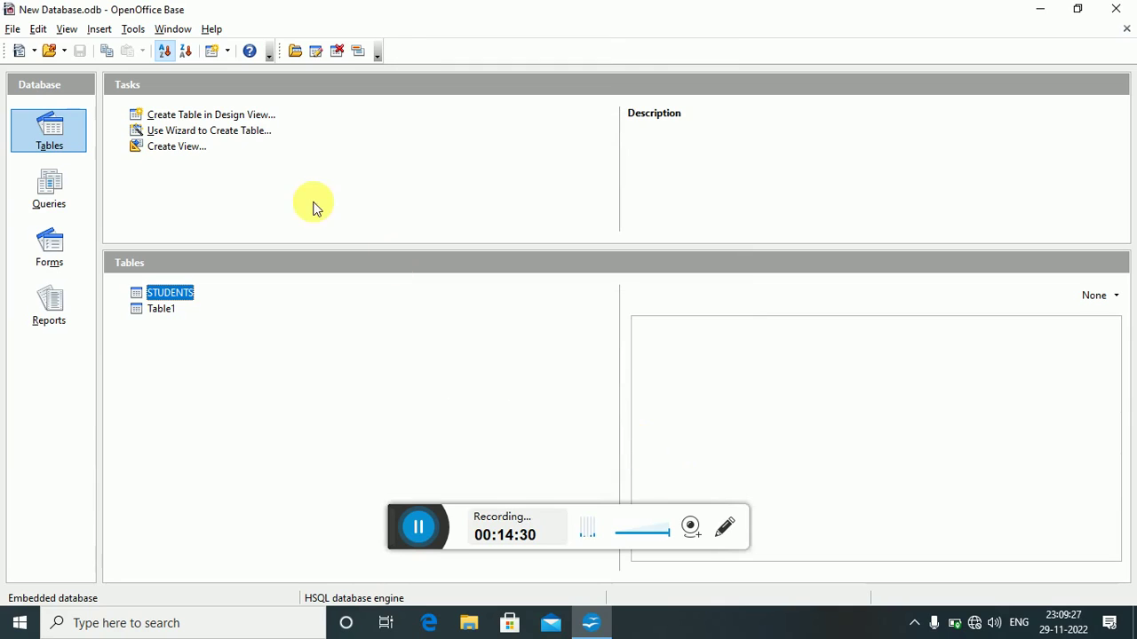
Close the database, reopen the existing New Database file through the Database Wizard, and show its tables.
{"action": "left_click", "coordinate": [13, 32]}
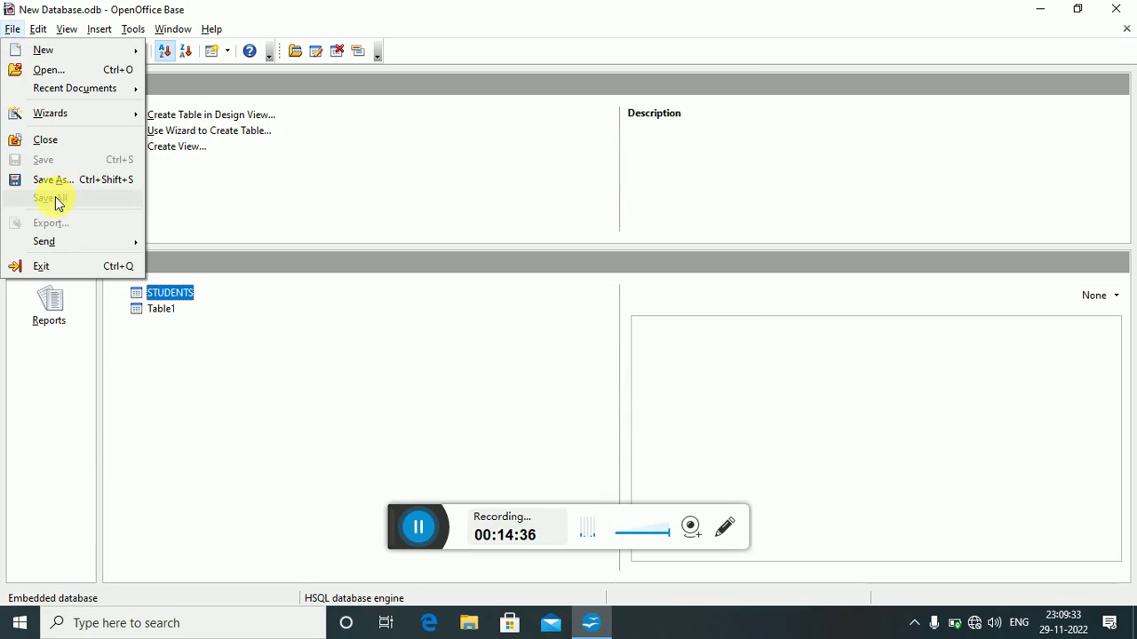
{"action": "left_click", "coordinate": [74, 138]}
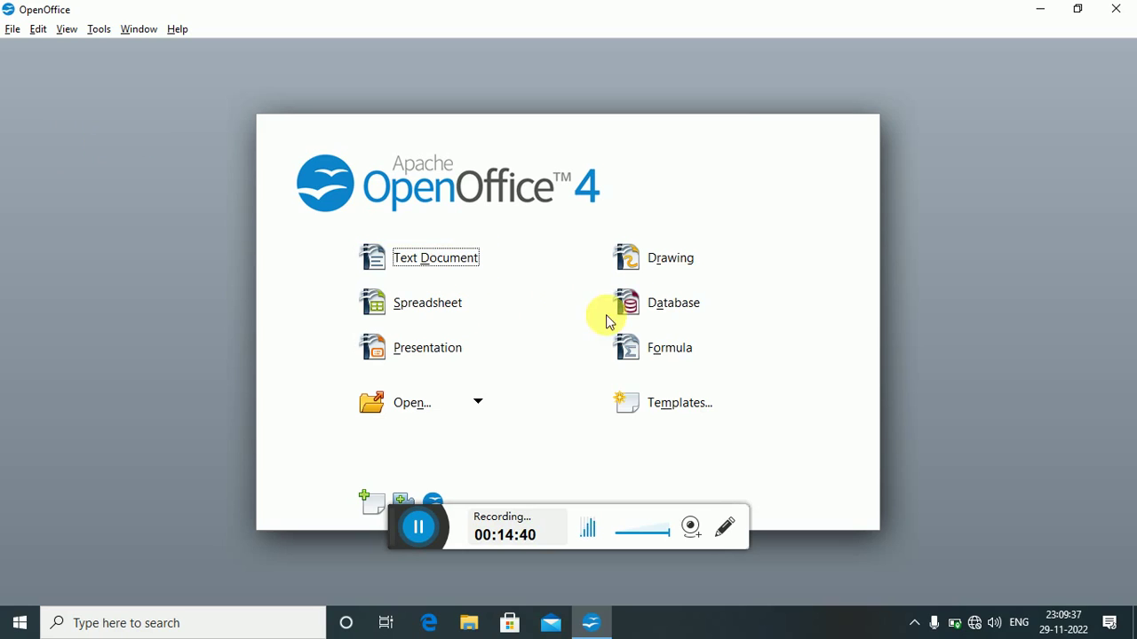
{"action": "left_click", "coordinate": [645, 313]}
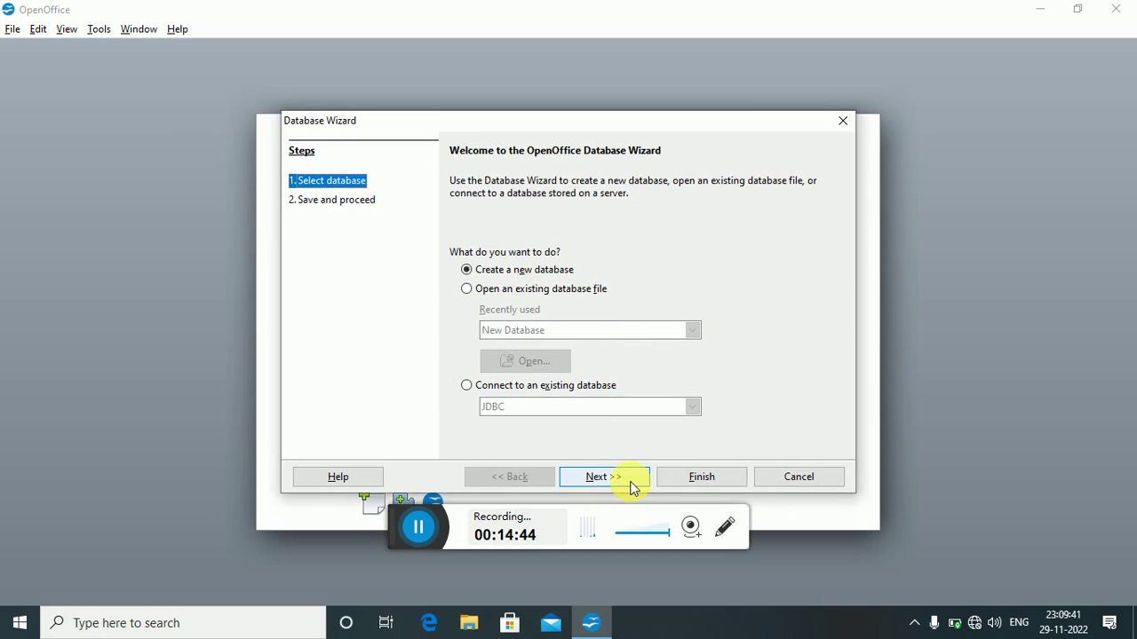
{"action": "left_click", "coordinate": [555, 292]}
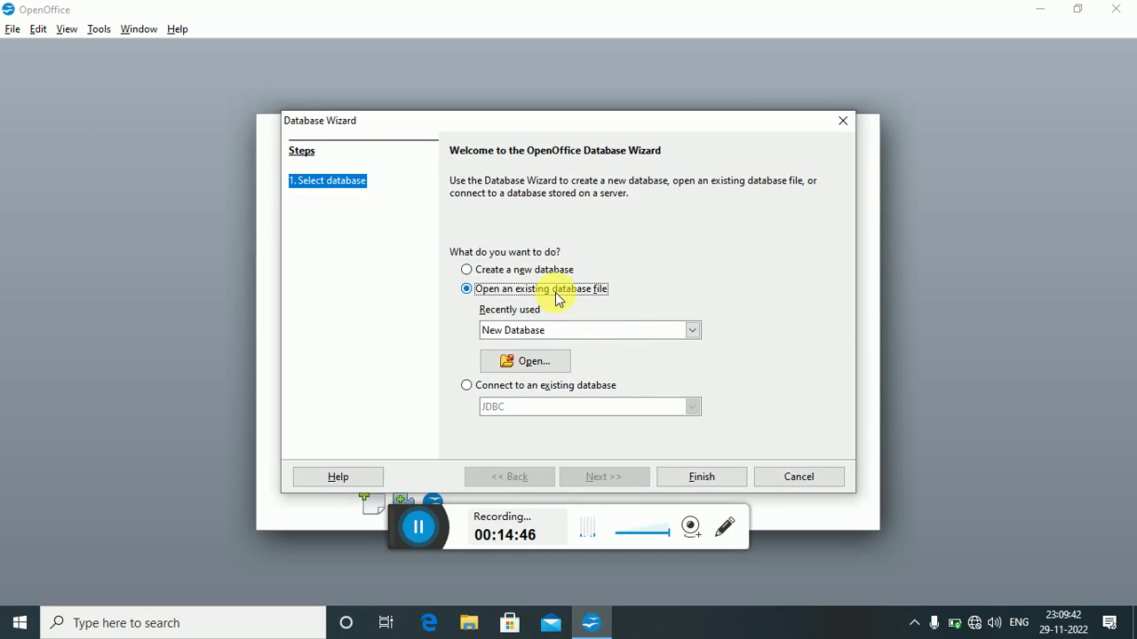
{"action": "left_click", "coordinate": [667, 472]}
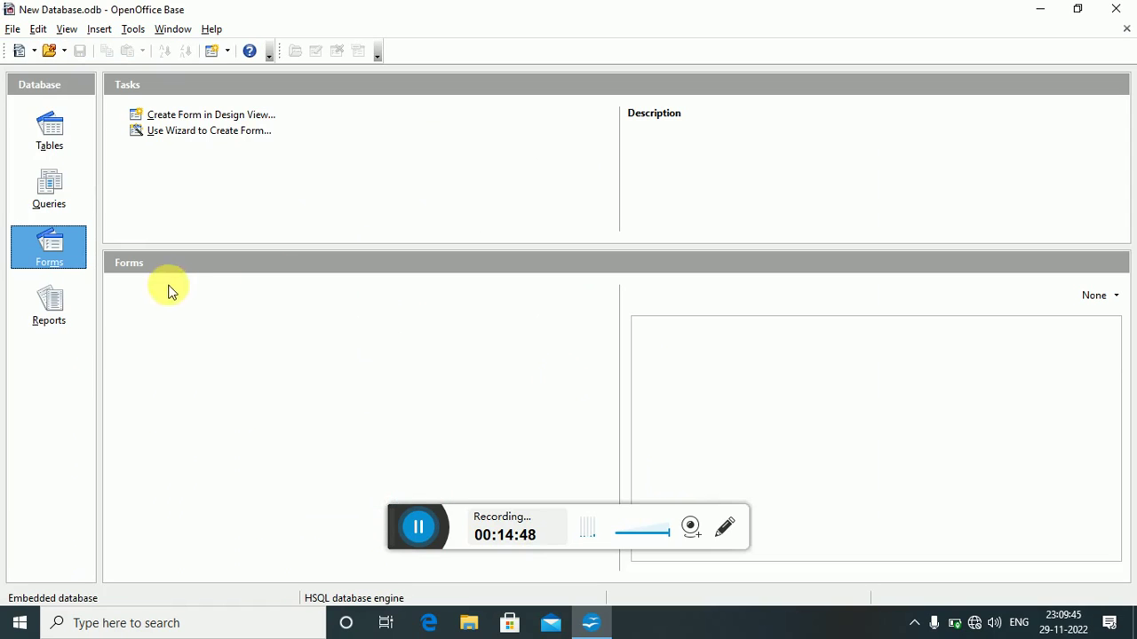
{"action": "left_click", "coordinate": [47, 133]}
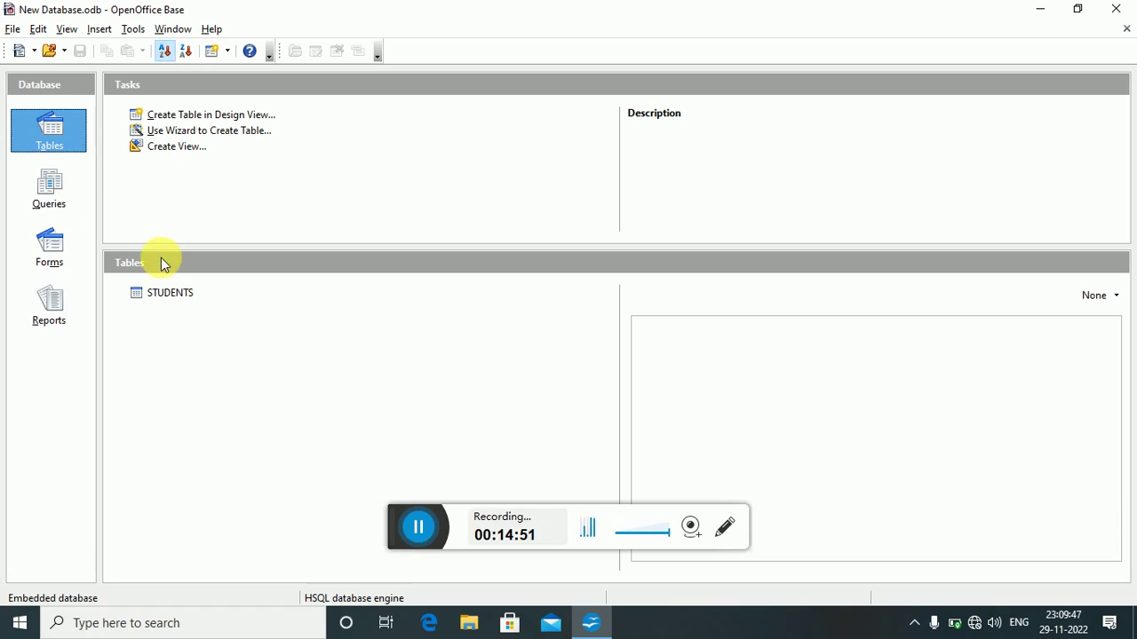